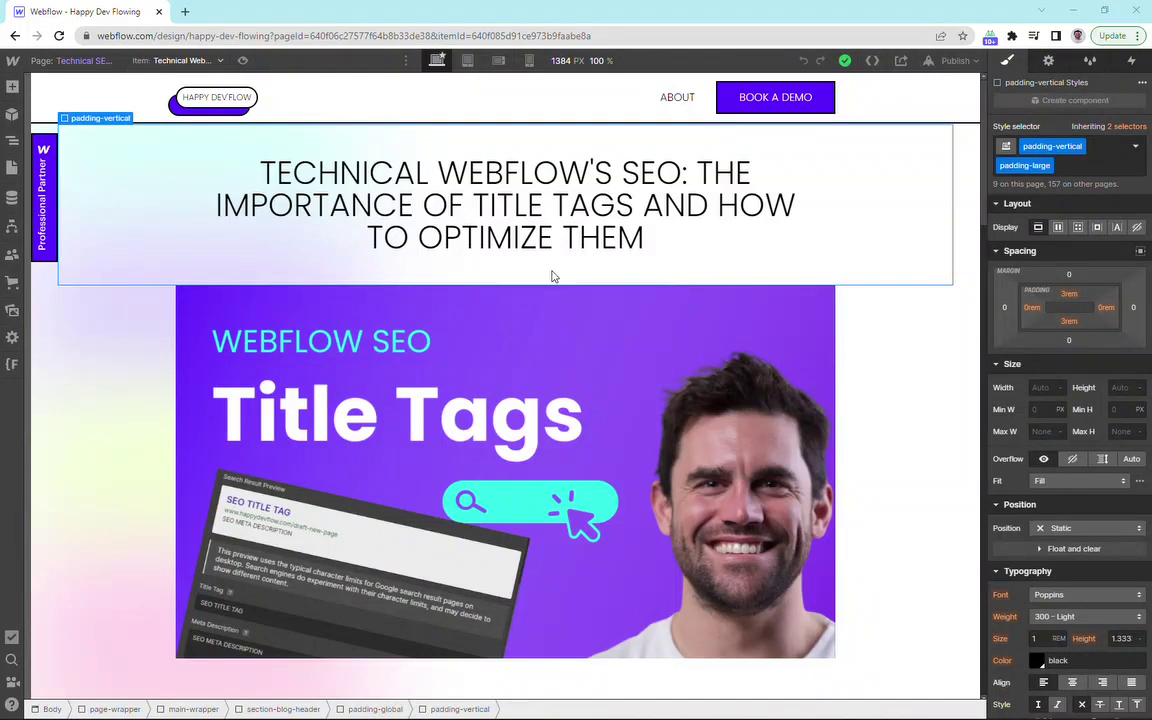
# Open a new Chrome tab next to the Webflow Designer.
pyautogui.click(185, 12)
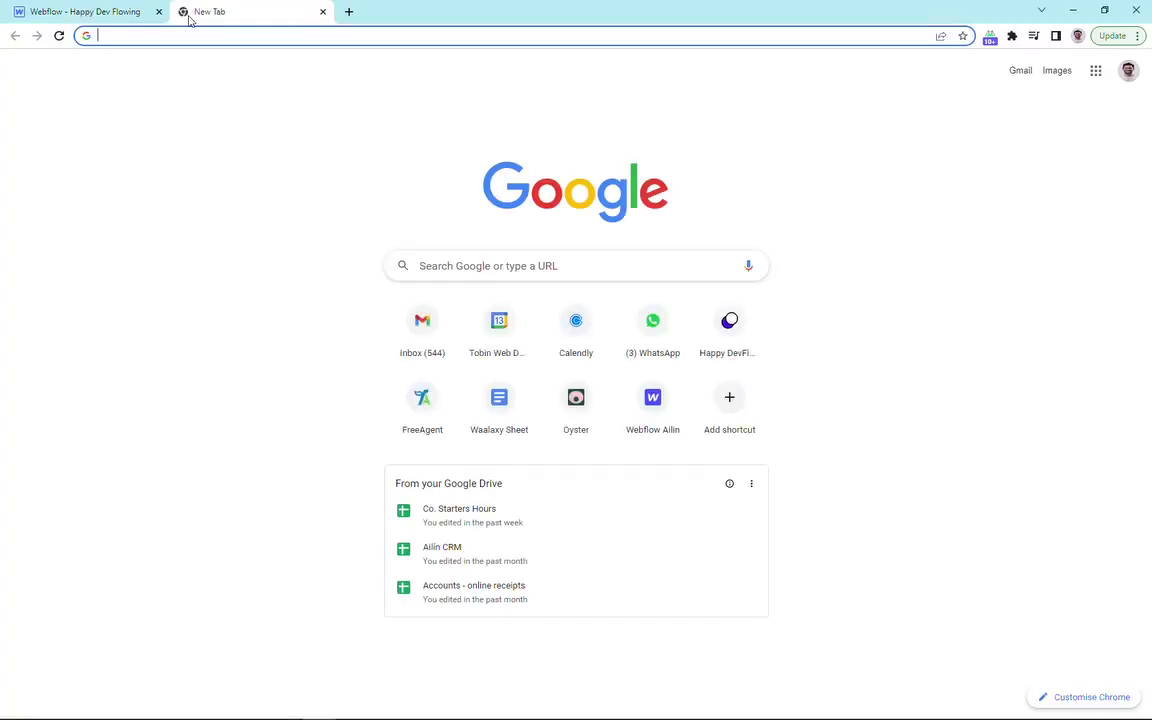
# Search Google for 'Webflow SEO' and scroll through the results.
pyautogui.click(474, 266)
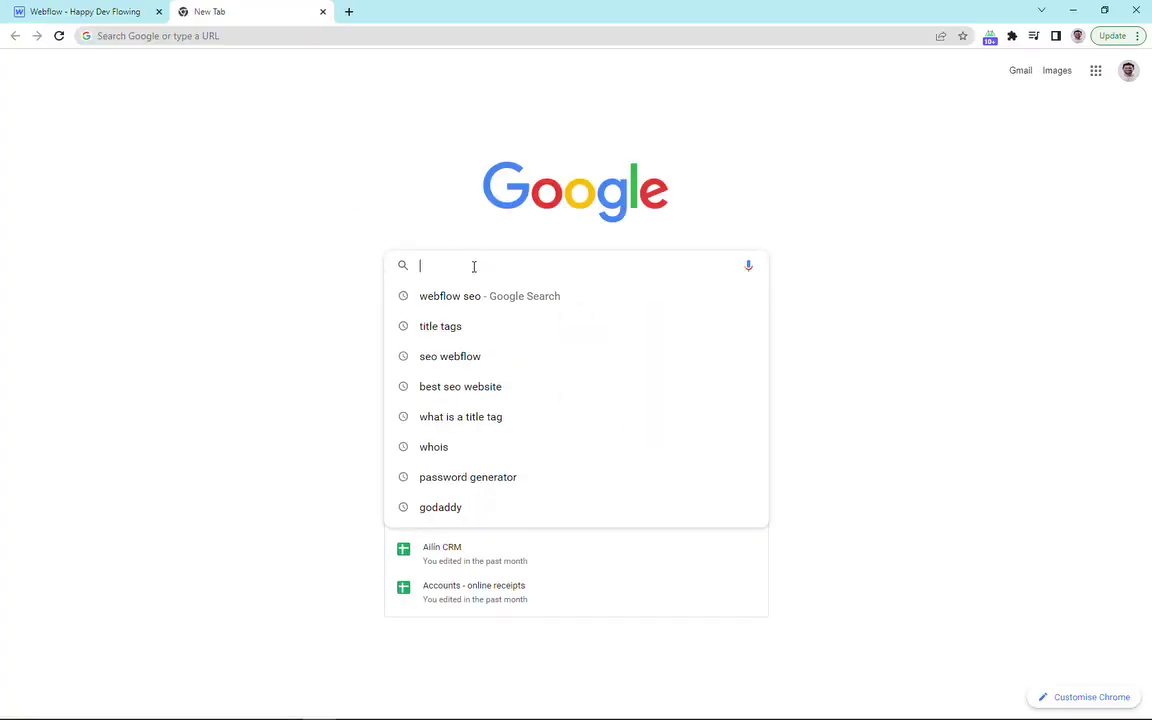
pyautogui.write('Webflow SEO')
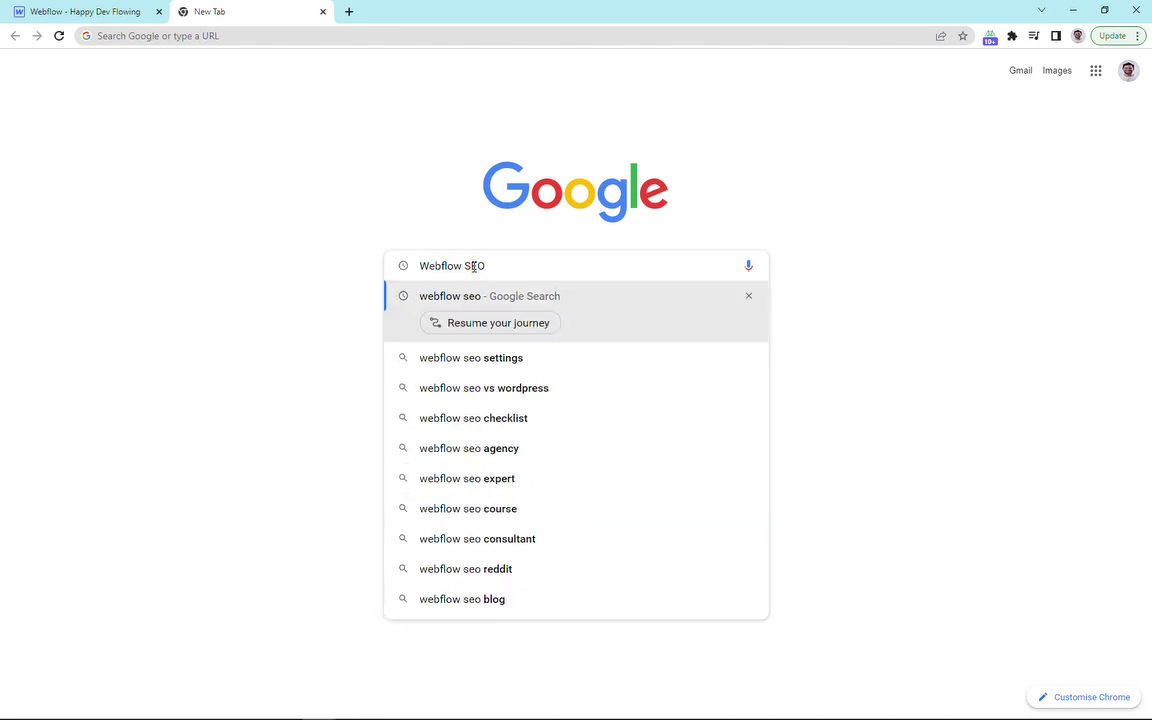
pyautogui.press('Return')
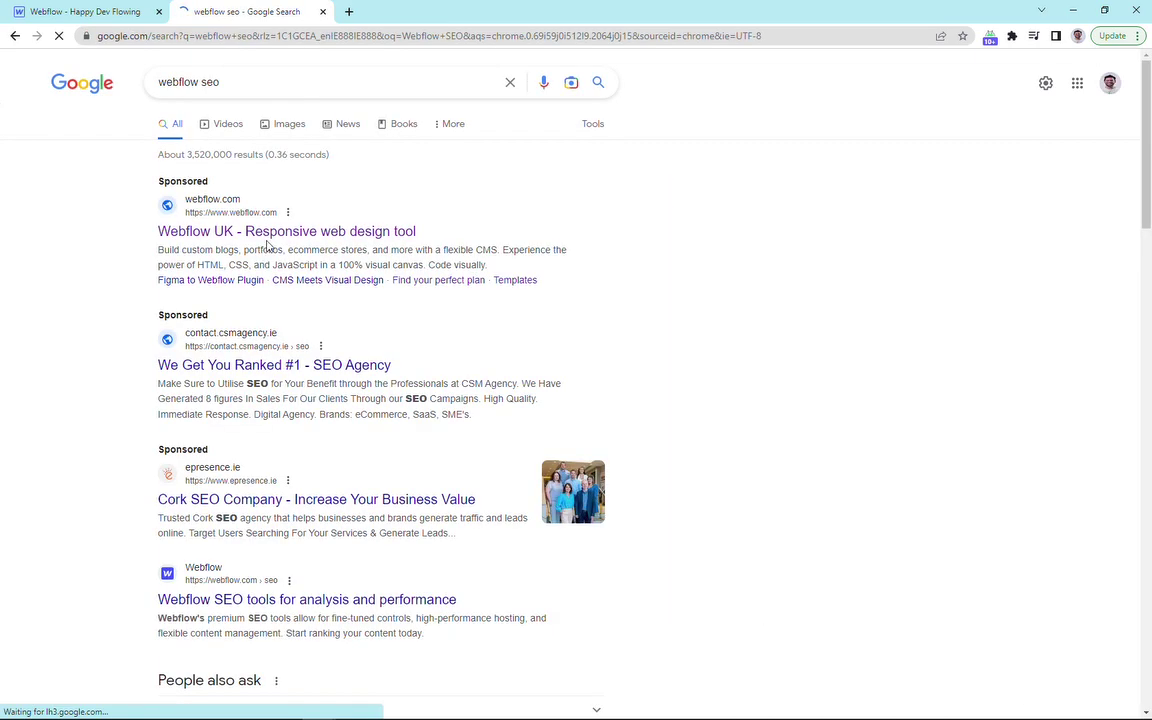
pyautogui.scroll(-4, 284, 308)
pyautogui.scroll(-6, 284, 308)
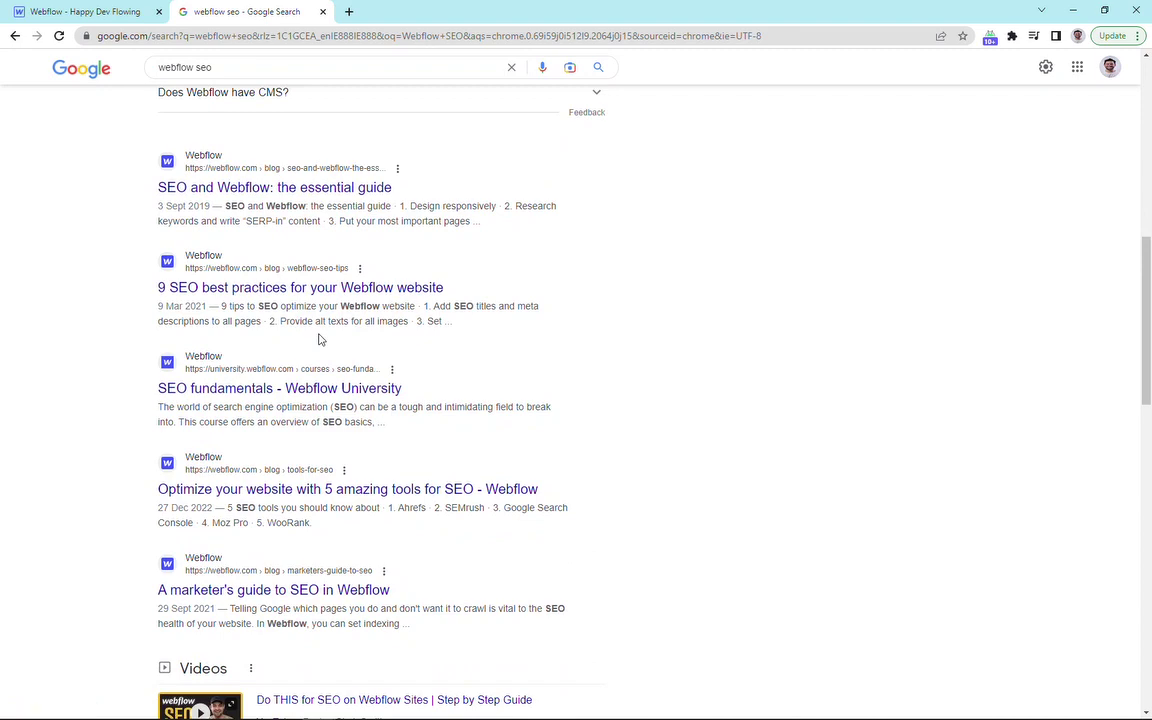
pyautogui.scroll(3, 300, 390)
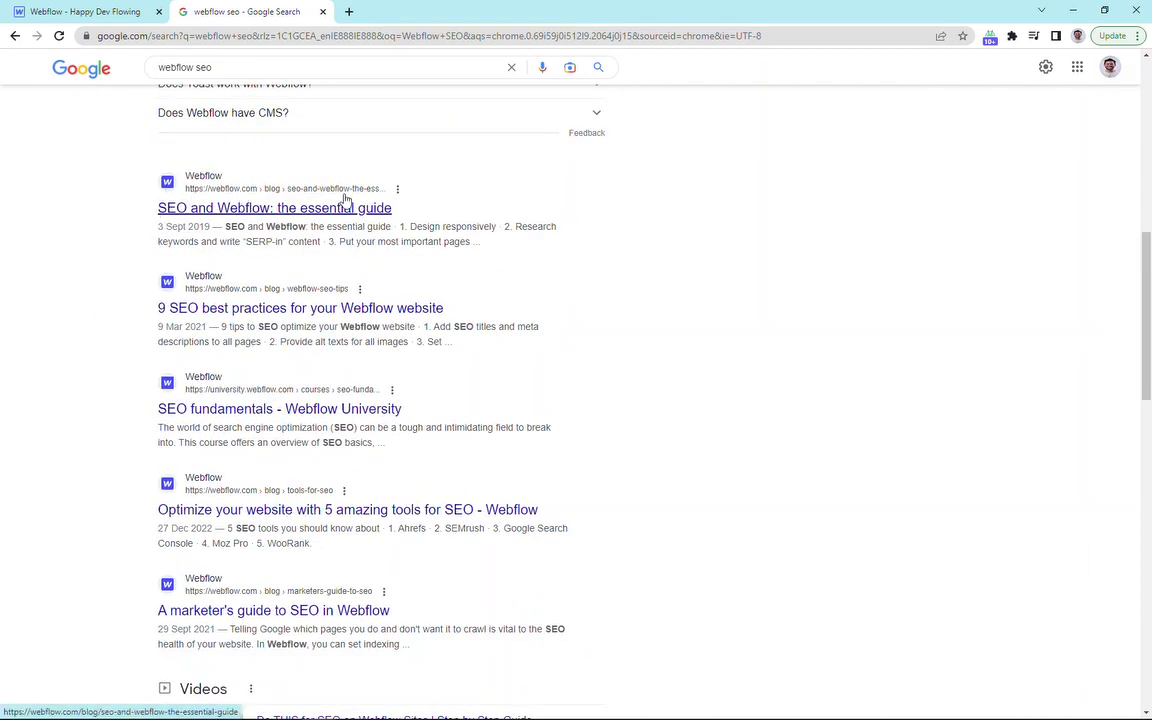
# Highlight the essential guide, 9 SEO best practices and SEO fundamentals result titles.
pyautogui.moveTo(140, 211); pyautogui.dragTo(393, 208)
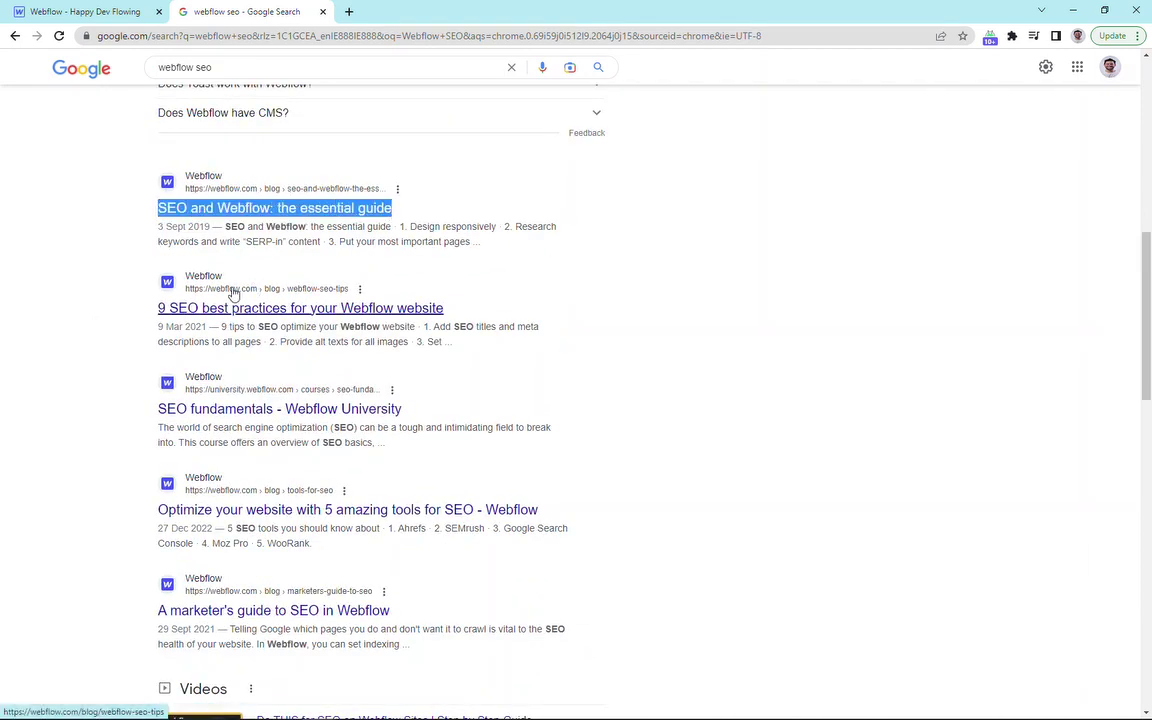
pyautogui.moveTo(153, 310); pyautogui.dragTo(465, 303)
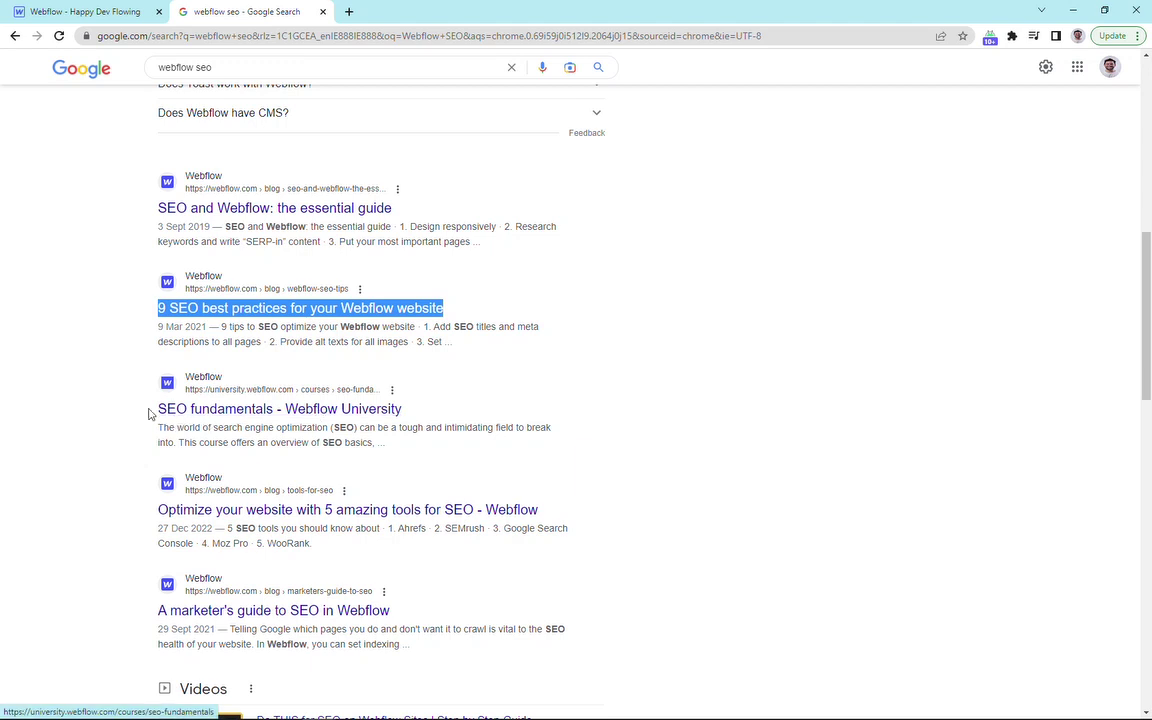
pyautogui.moveTo(149, 406); pyautogui.dragTo(503, 410)
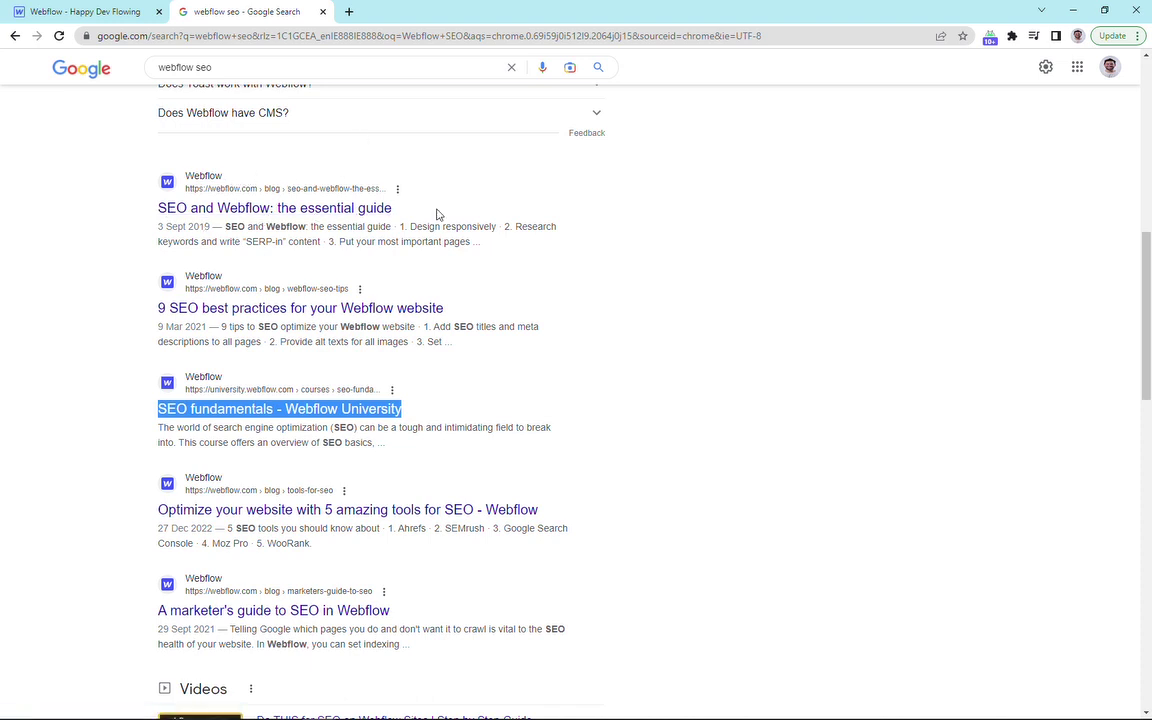
pyautogui.click(386, 144)
pyautogui.moveTo(437, 213); pyautogui.dragTo(106, 206)
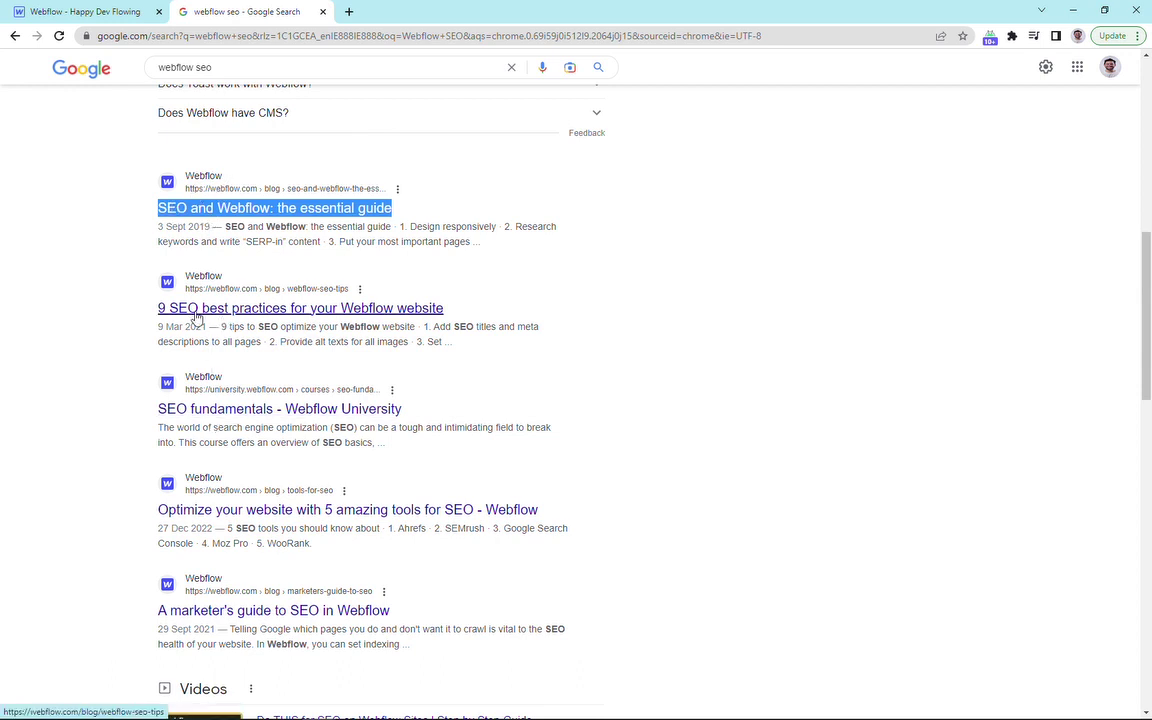
pyautogui.moveTo(194, 67); pyautogui.dragTo(229, 118)
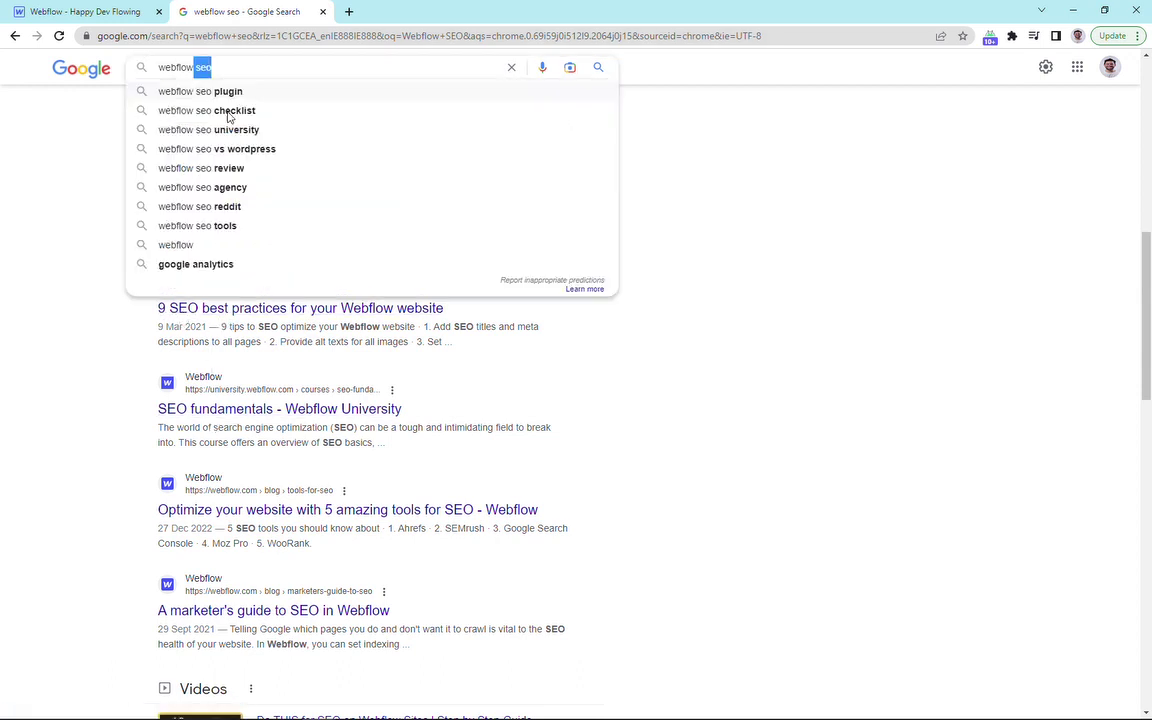
pyautogui.click(58, 184)
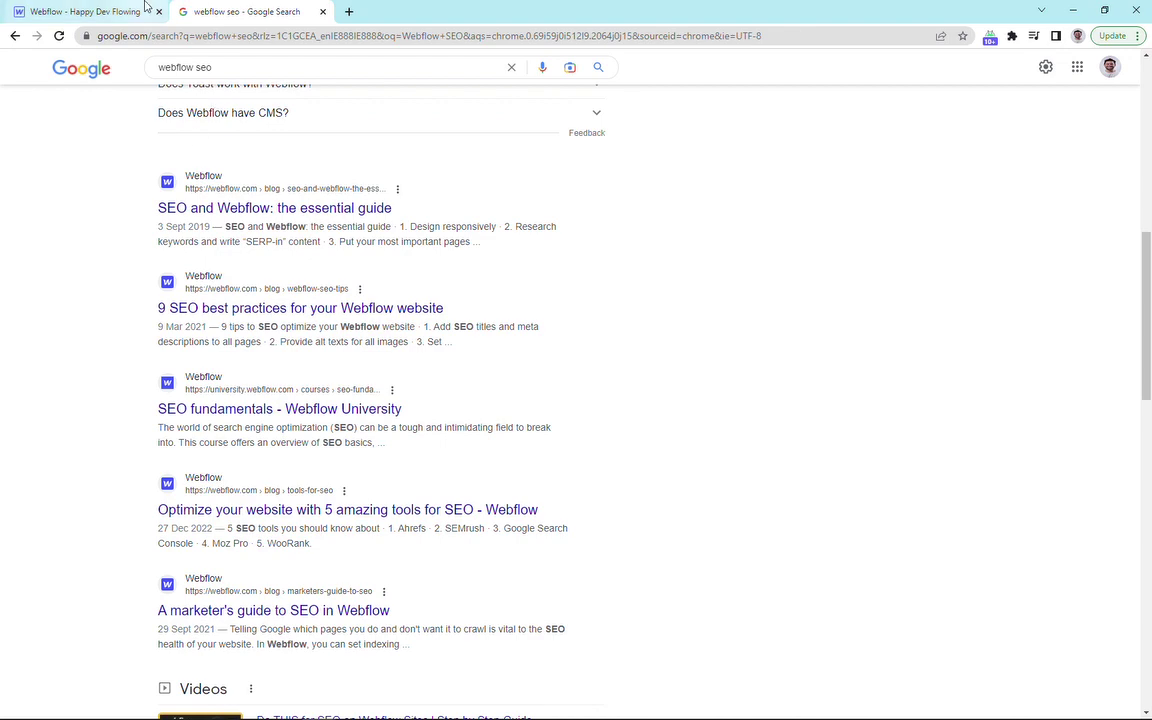
# Return to the Webflow Designer and show the Pages panel.
pyautogui.moveTo(132, 14)
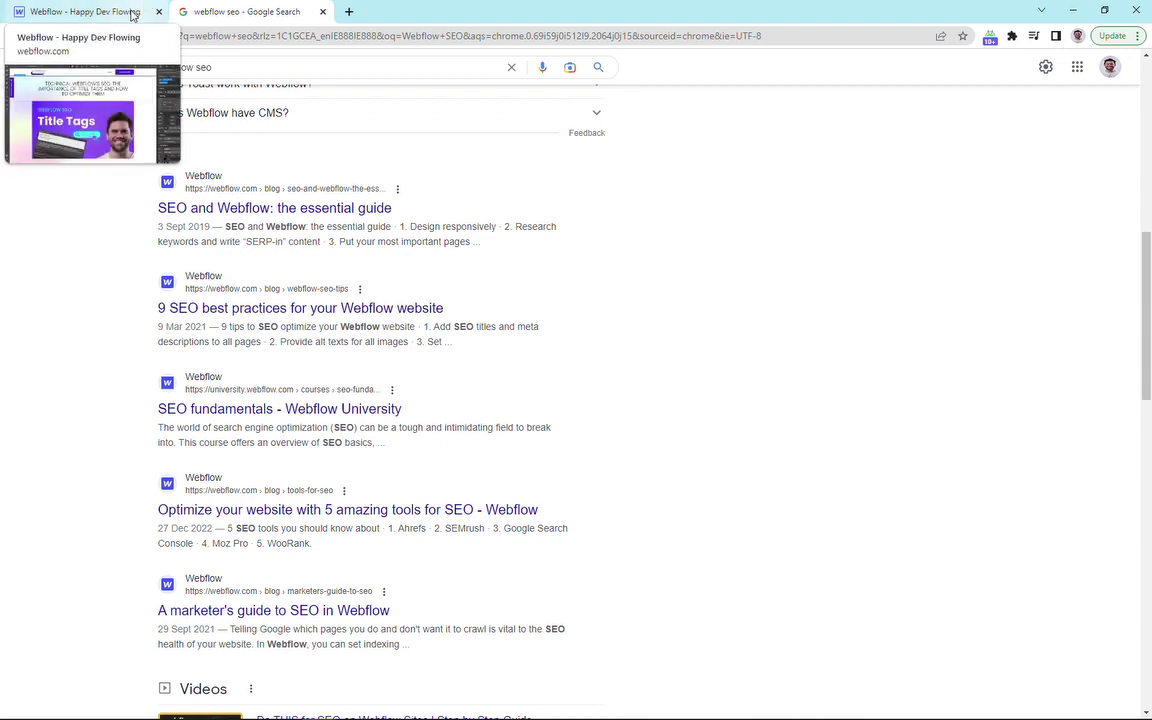
pyautogui.click(132, 14)
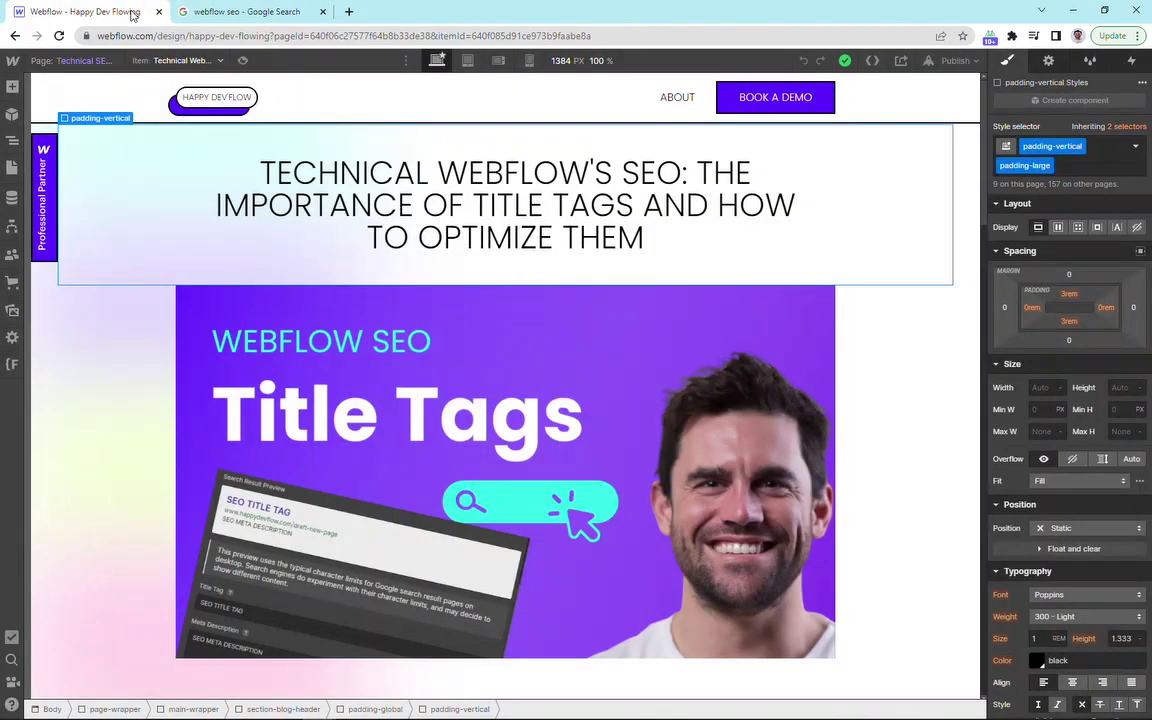
pyautogui.click(11, 167)
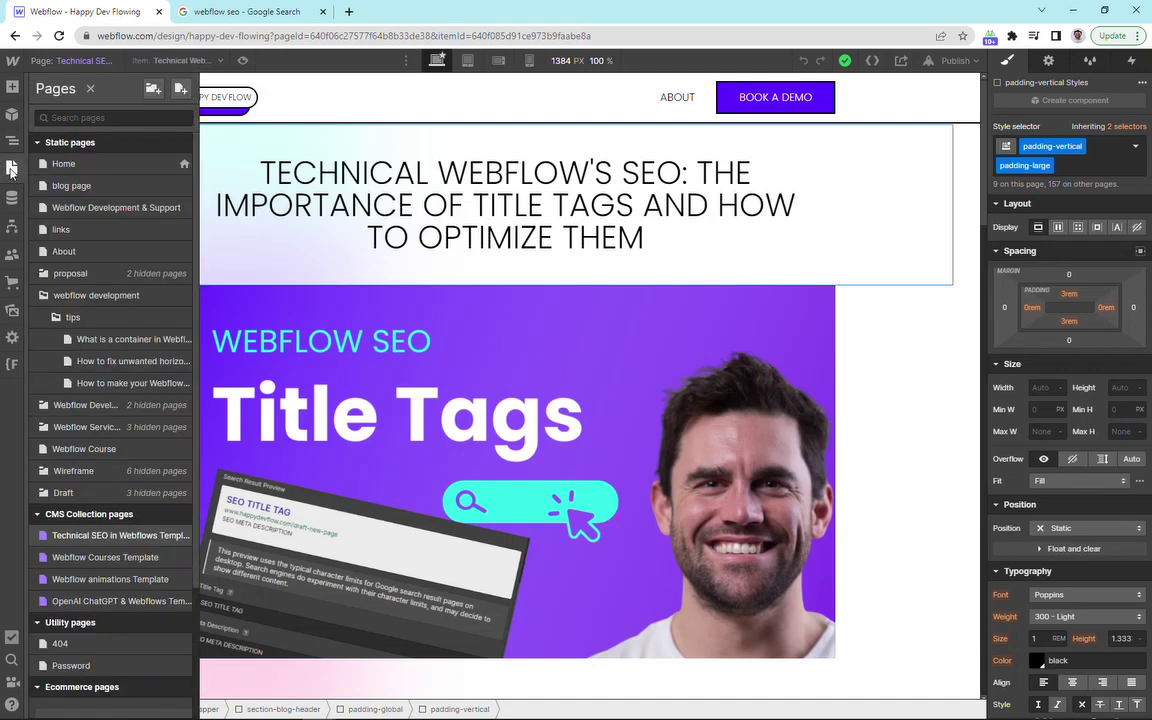
# Open the blog page's settings and expand its SEO Settings section.
pyautogui.click(184, 187)
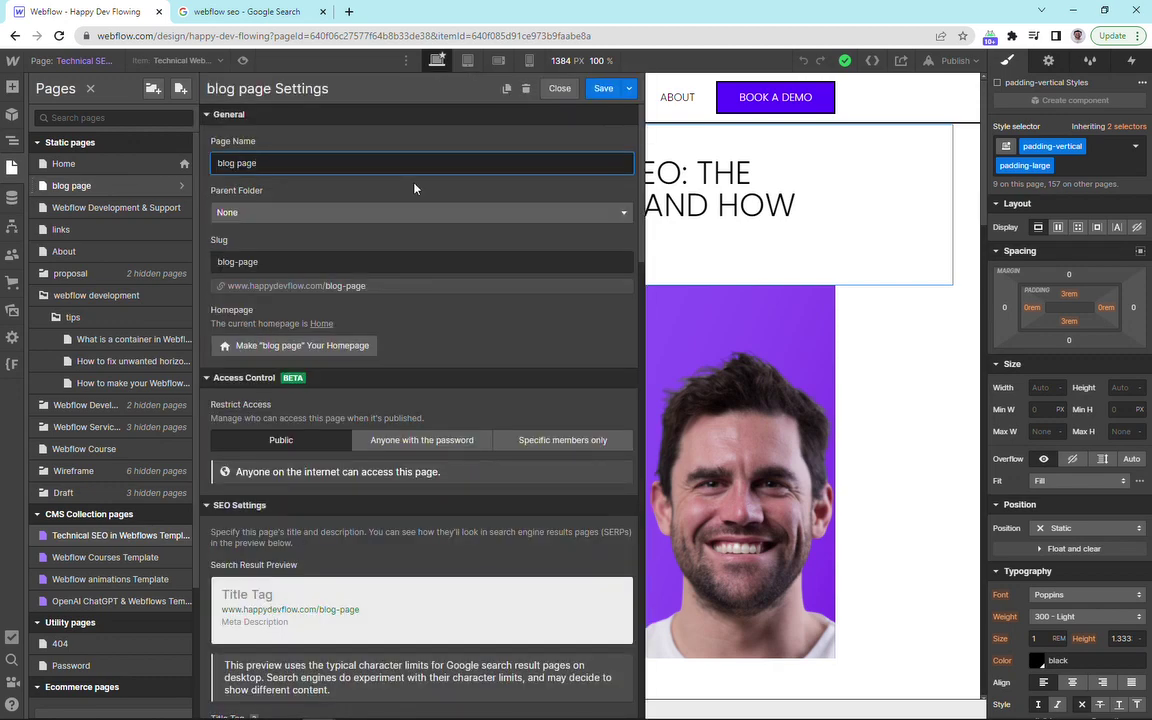
pyautogui.scroll(-3, 322, 391)
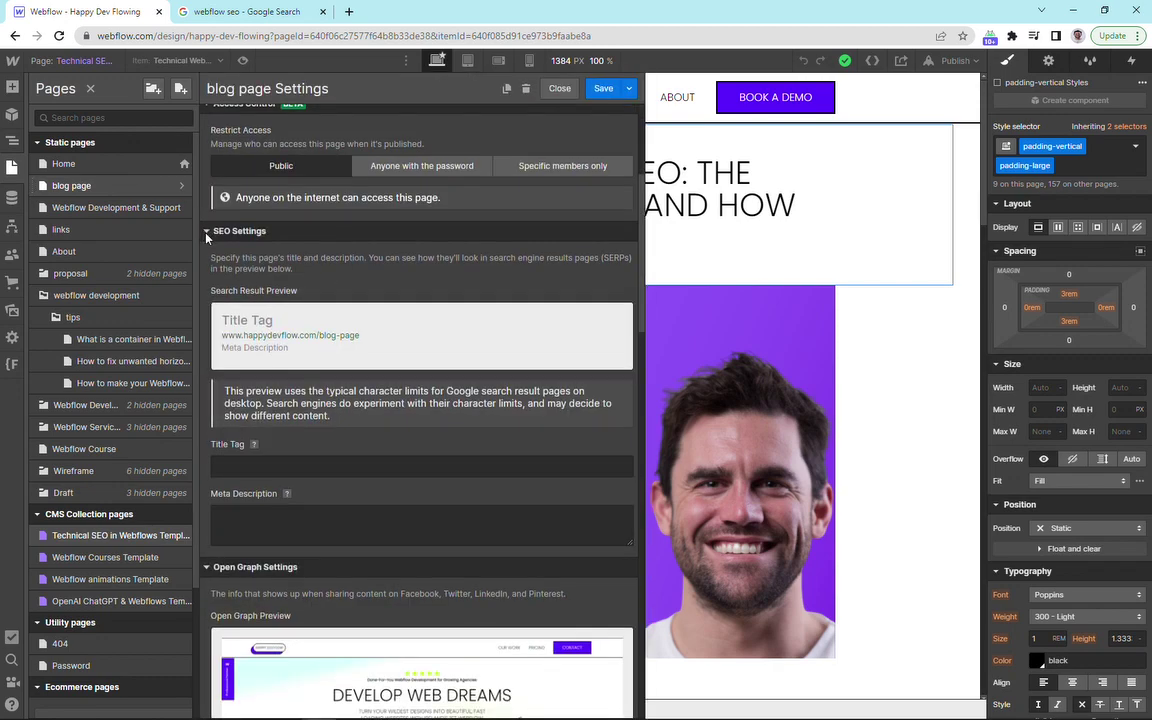
pyautogui.click(206, 231)
pyautogui.click(206, 231)
# Paste 'What is a Webflow title Tag and why is it important?' as the Title Tag, removing the duplicate and fixing 'Weflow'.
pyautogui.click(250, 467)
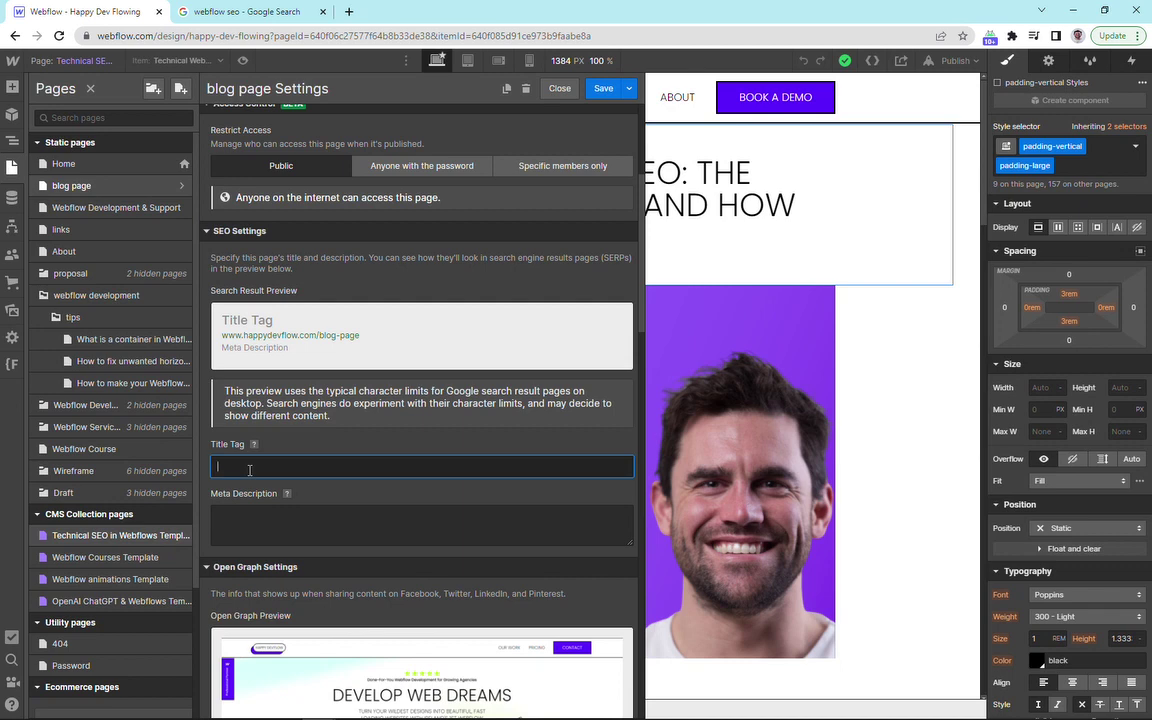
pyautogui.write('What is a Weflow title Tag and why is it important?')
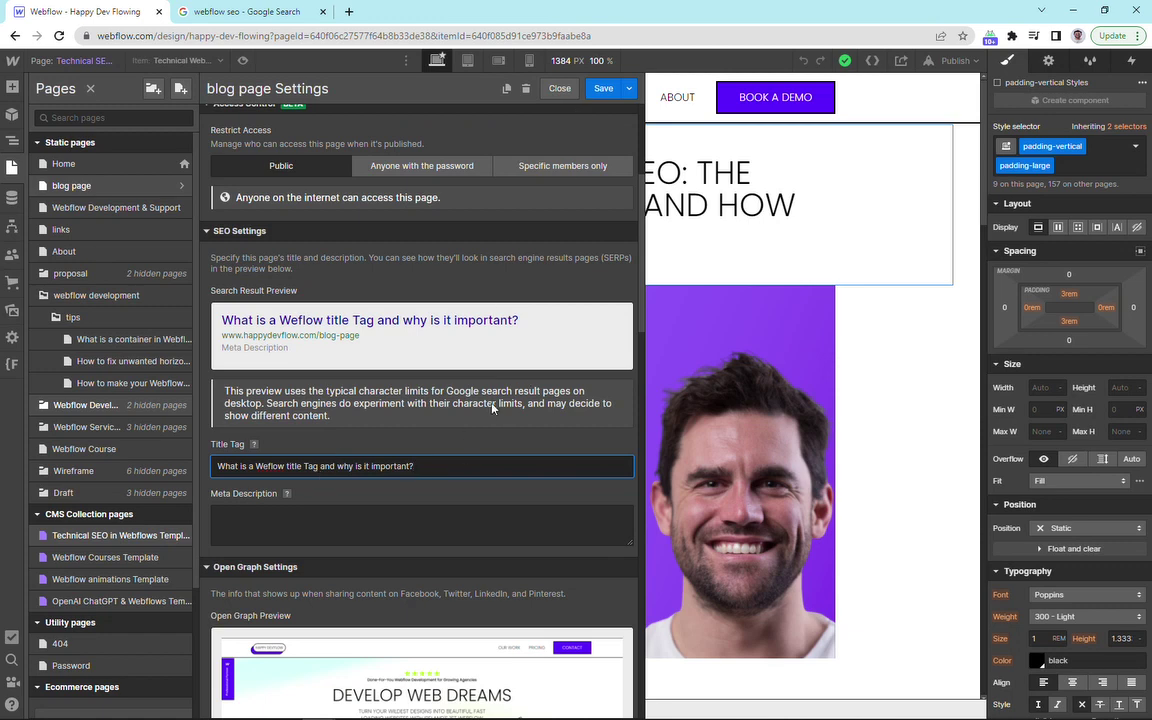
pyautogui.write('What is a Weflow title Tag and why is it important?')
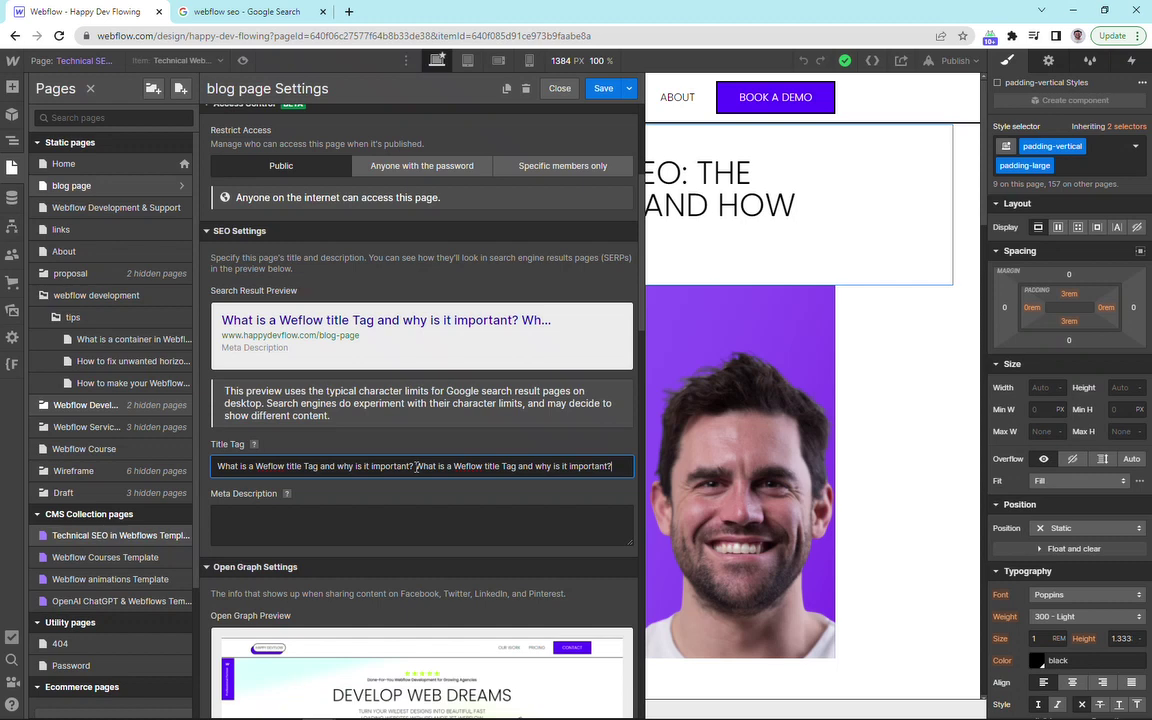
pyautogui.moveTo(416, 466); pyautogui.dragTo(587, 439)
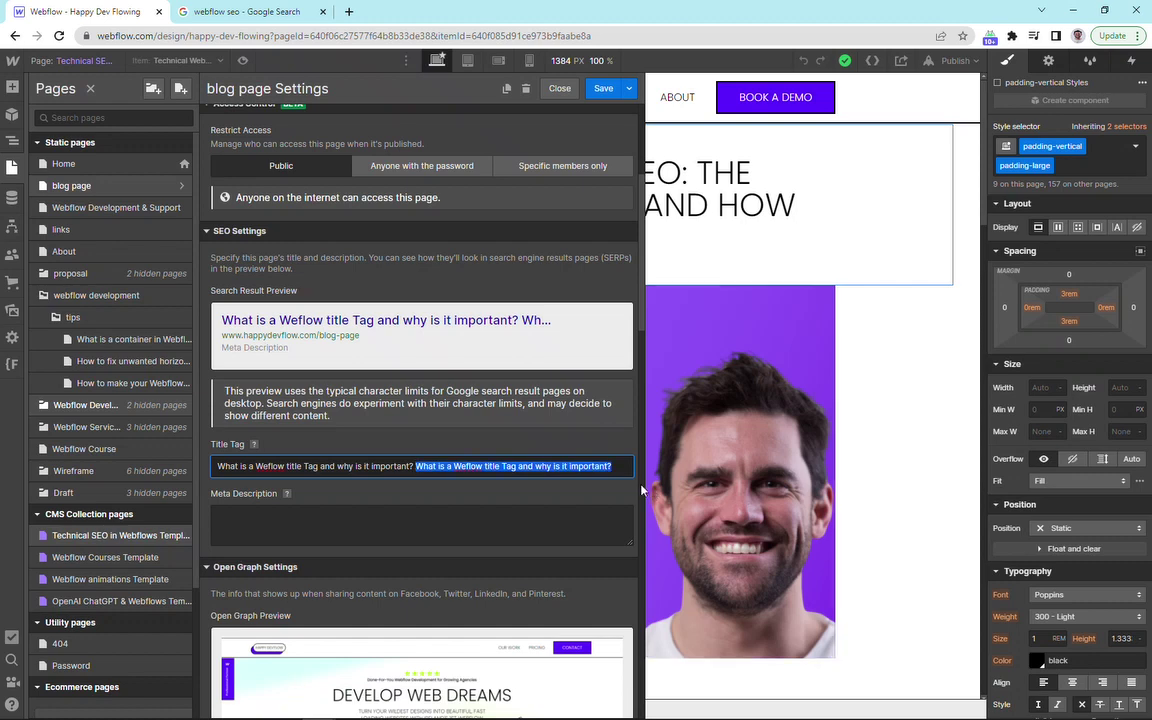
pyautogui.press('BackSpace')
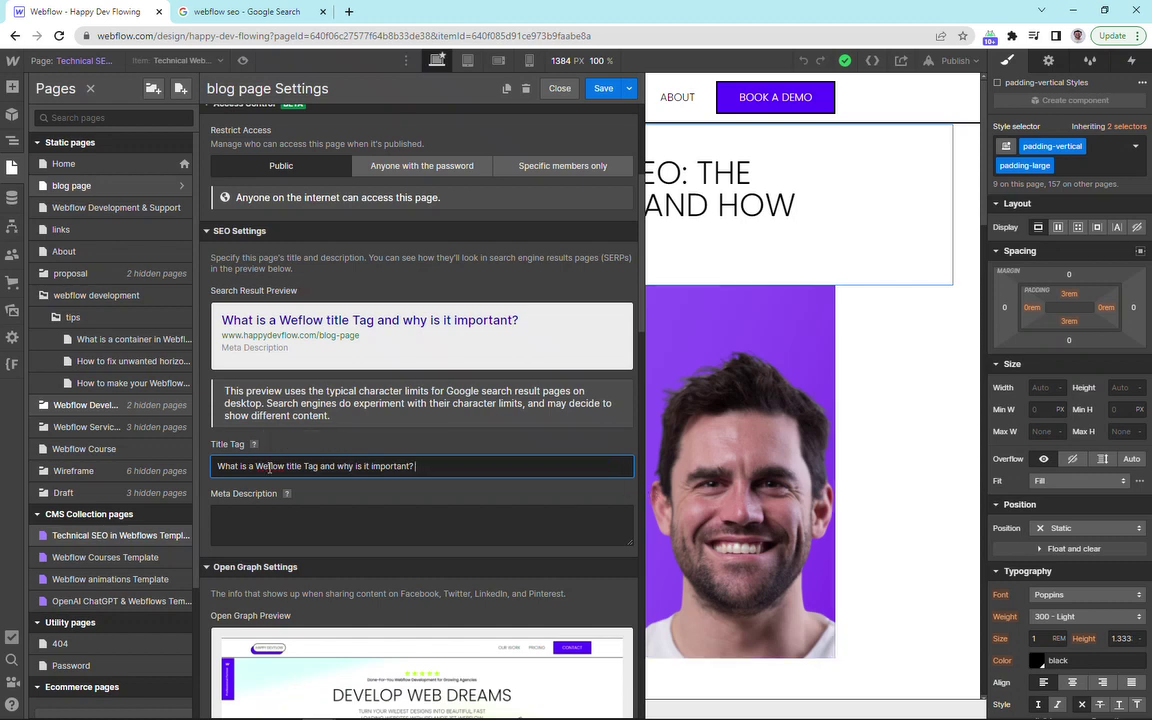
pyautogui.click(268, 466)
pyautogui.write('b')
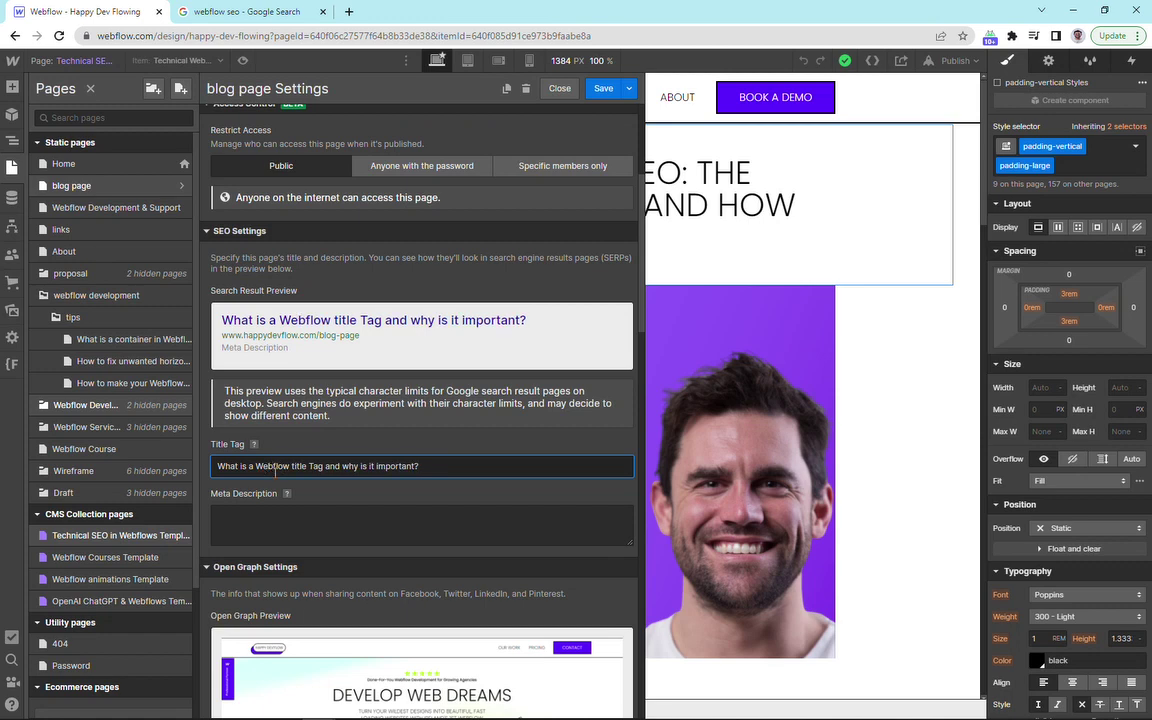
pyautogui.hotkey('ctrl', 'a')
pyautogui.hotkey('ctrl', 'c')
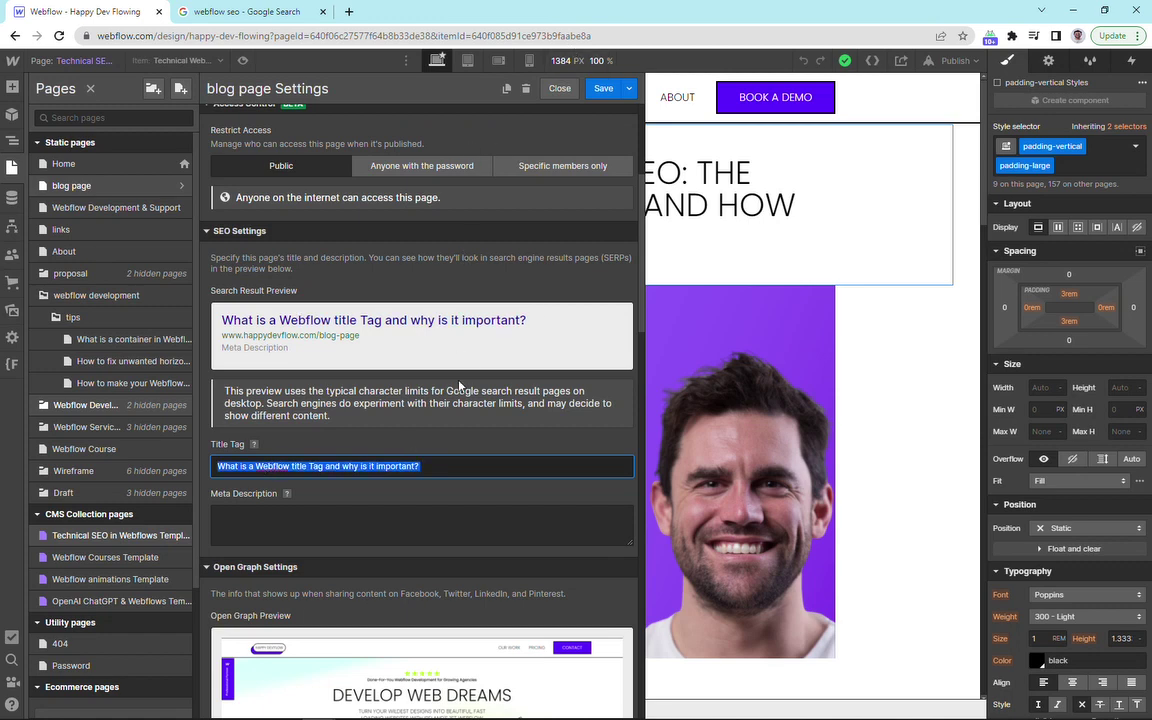
# Save the blog page, then paste the same title into the Technical SEO template's Title Tag.
pyautogui.click(602, 90)
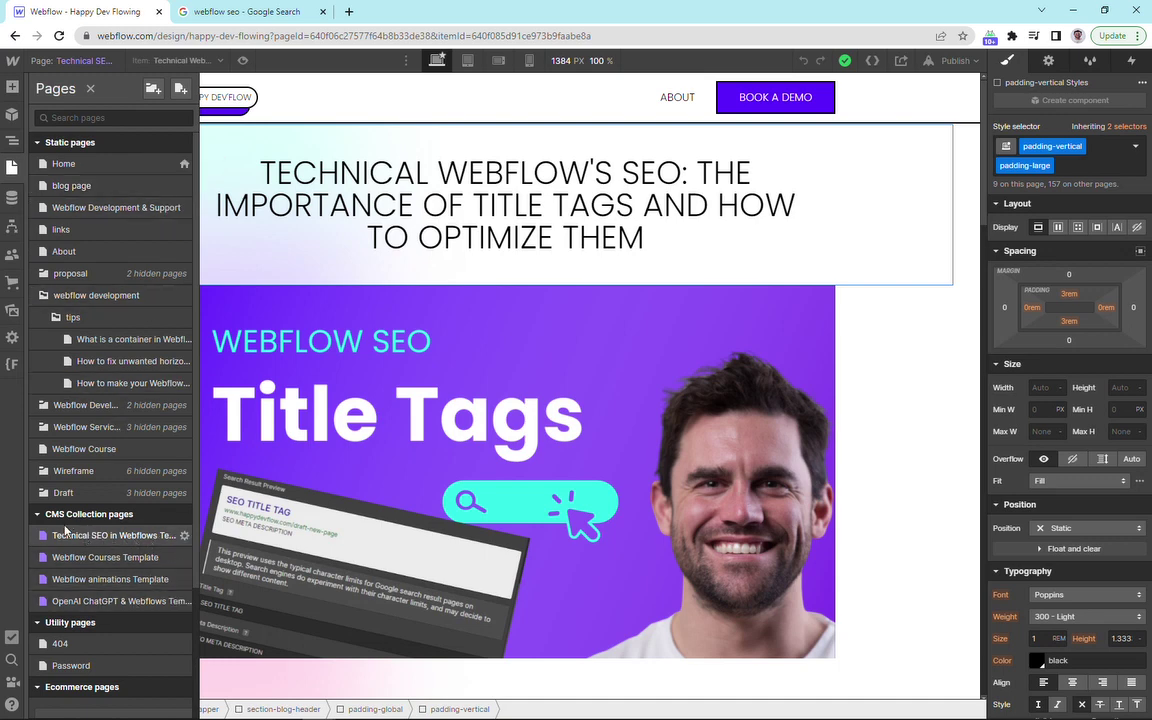
pyautogui.click(184, 537)
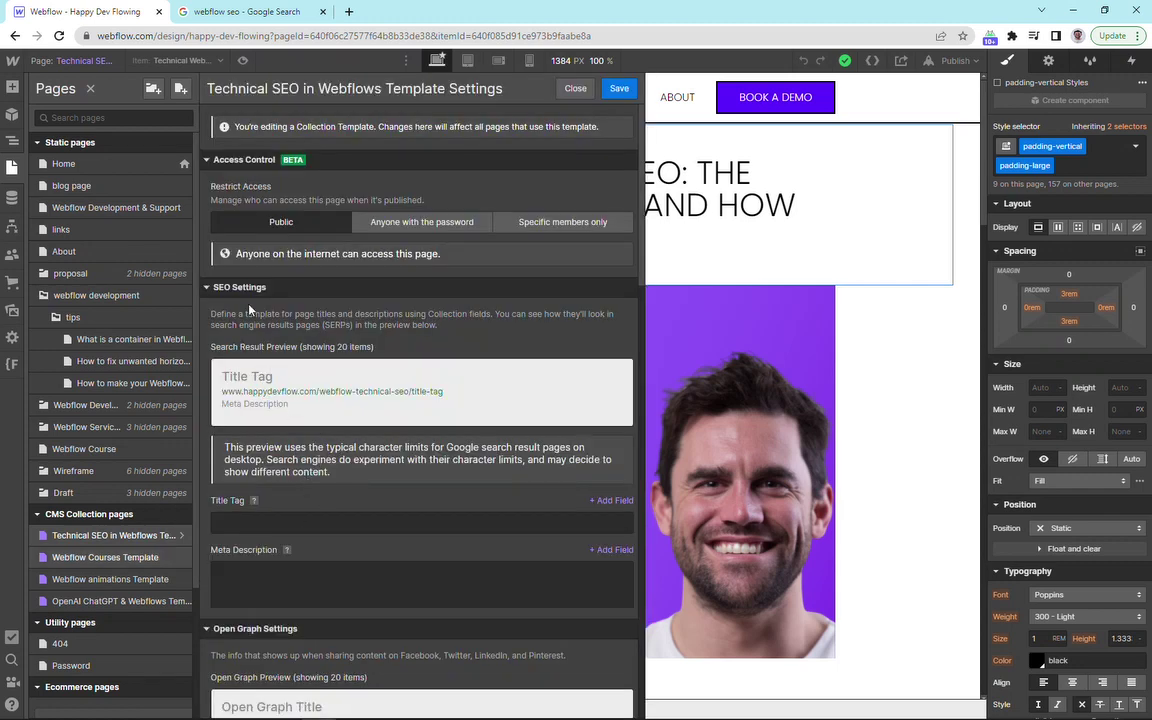
pyautogui.click(231, 525)
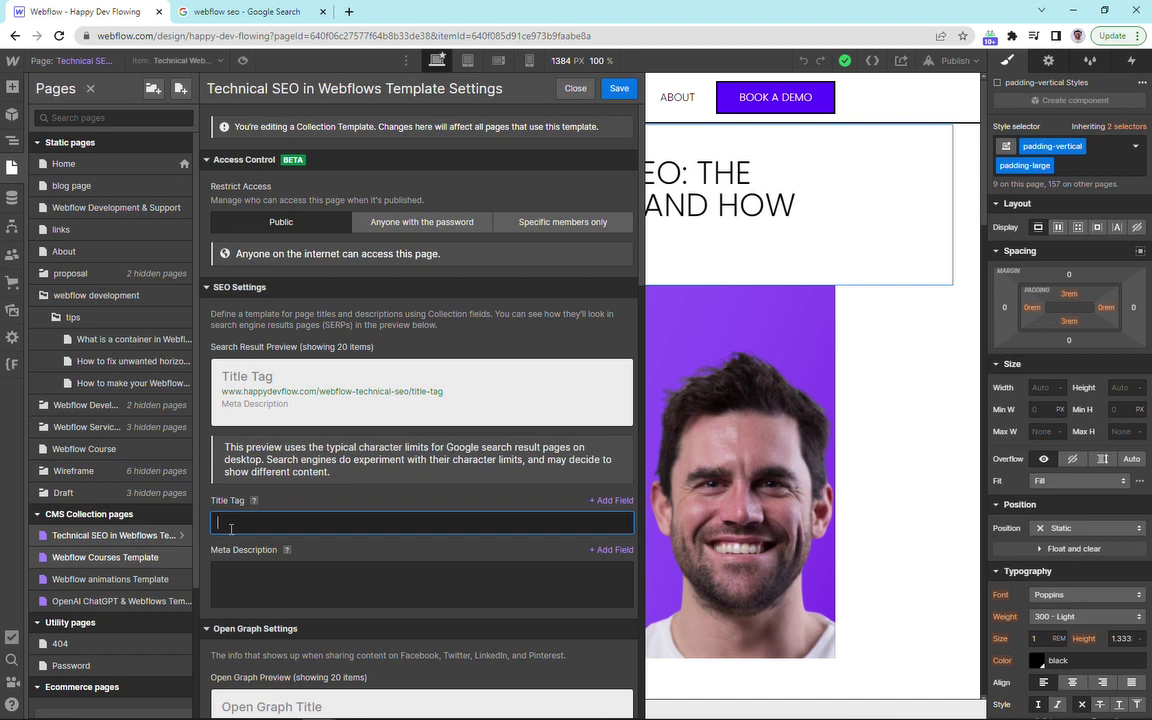
pyautogui.hotkey('ctrl', 'v')
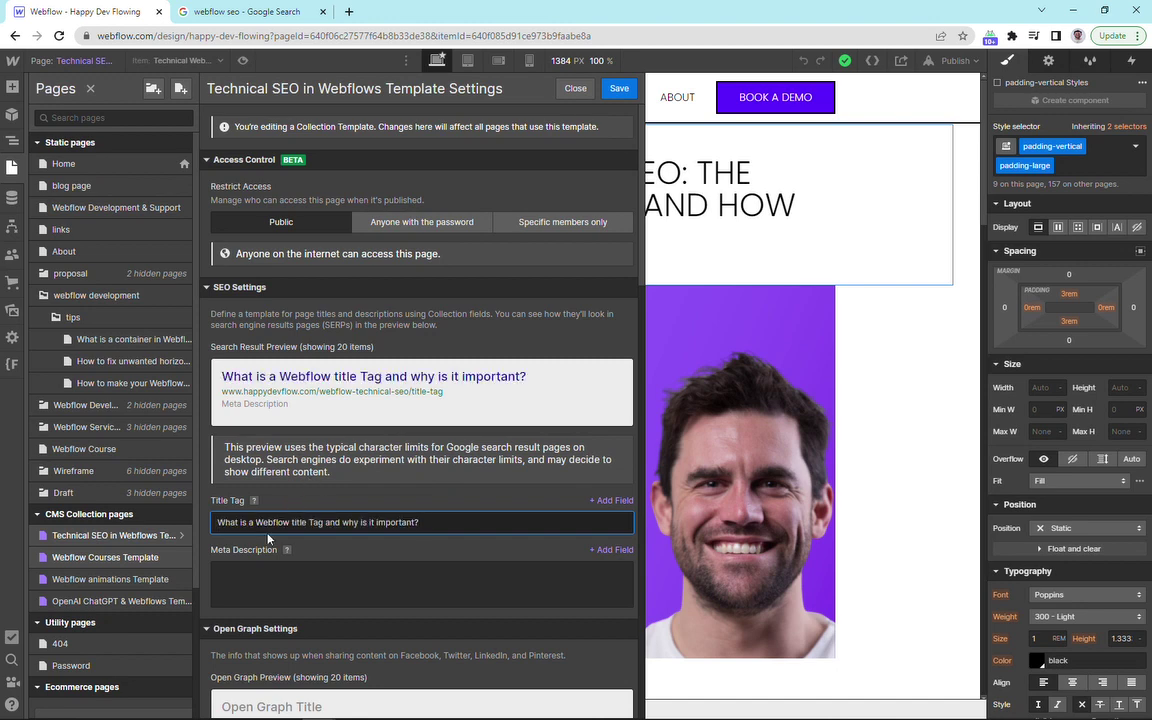
pyautogui.click(329, 504)
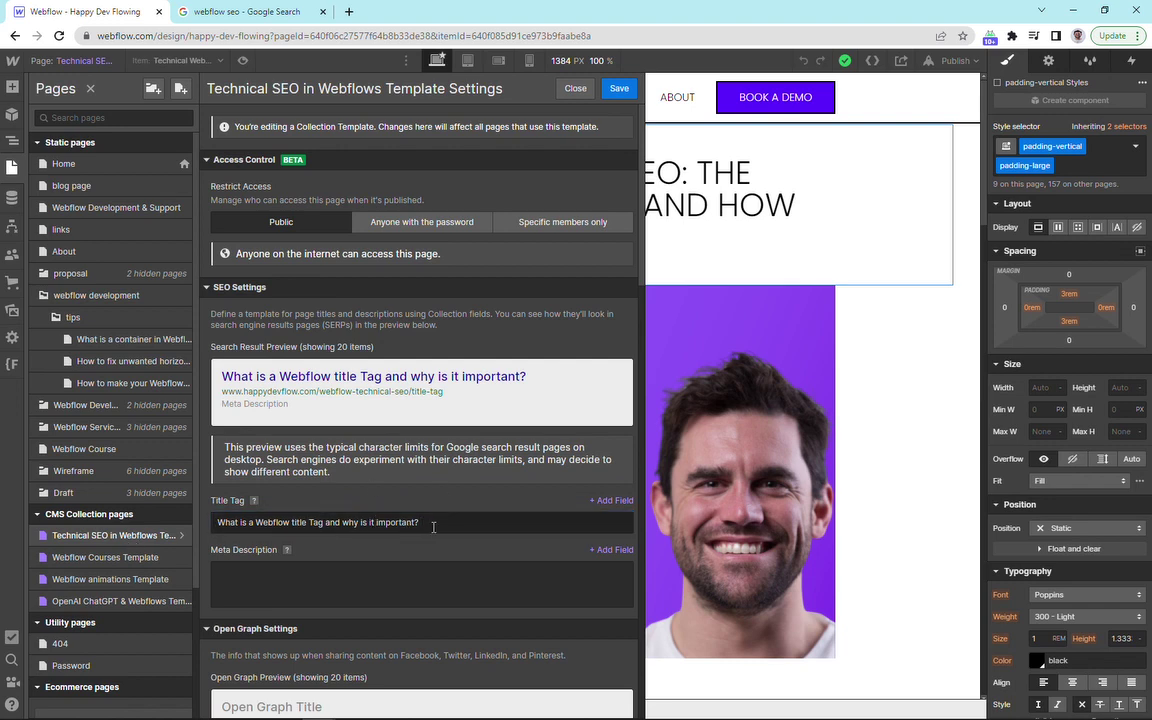
pyautogui.moveTo(433, 527); pyautogui.dragTo(180, 534)
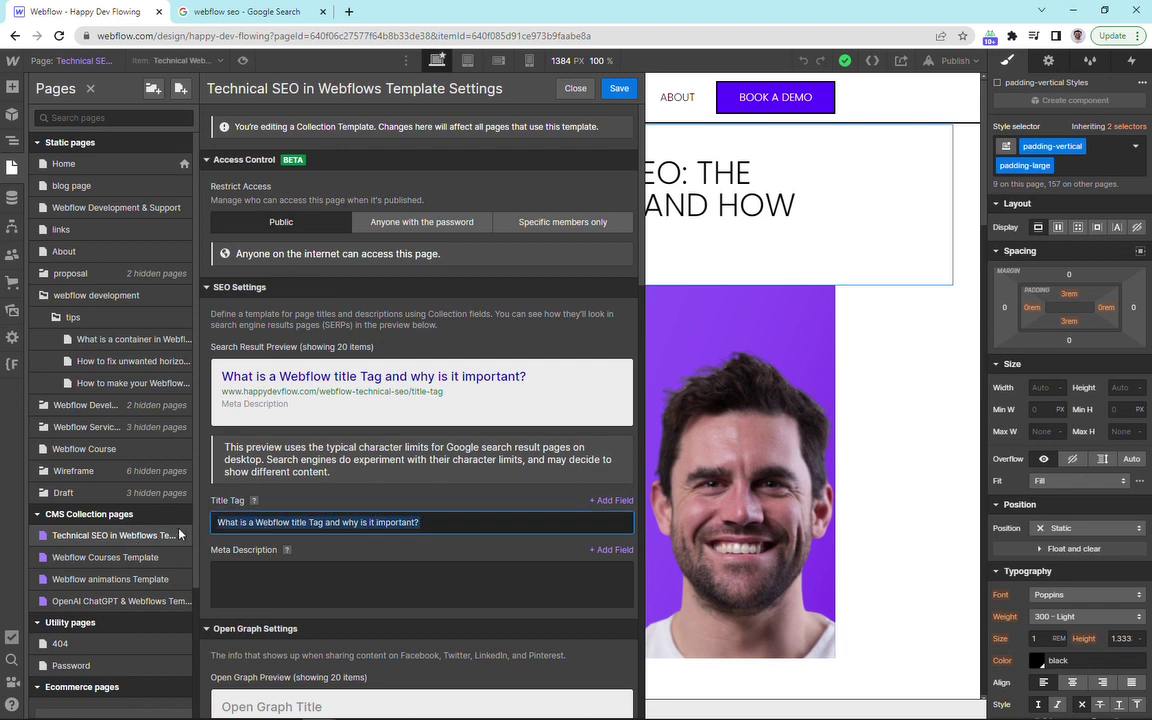
pyautogui.click(322, 483)
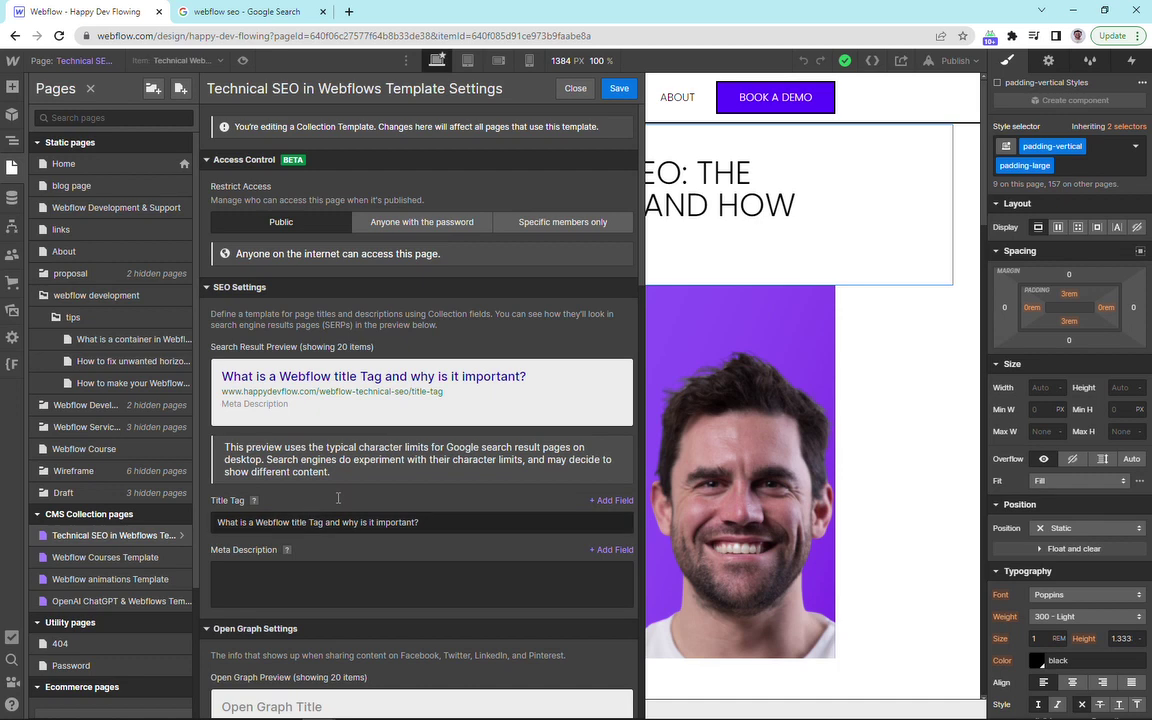
pyautogui.moveTo(425, 522); pyautogui.dragTo(206, 527)
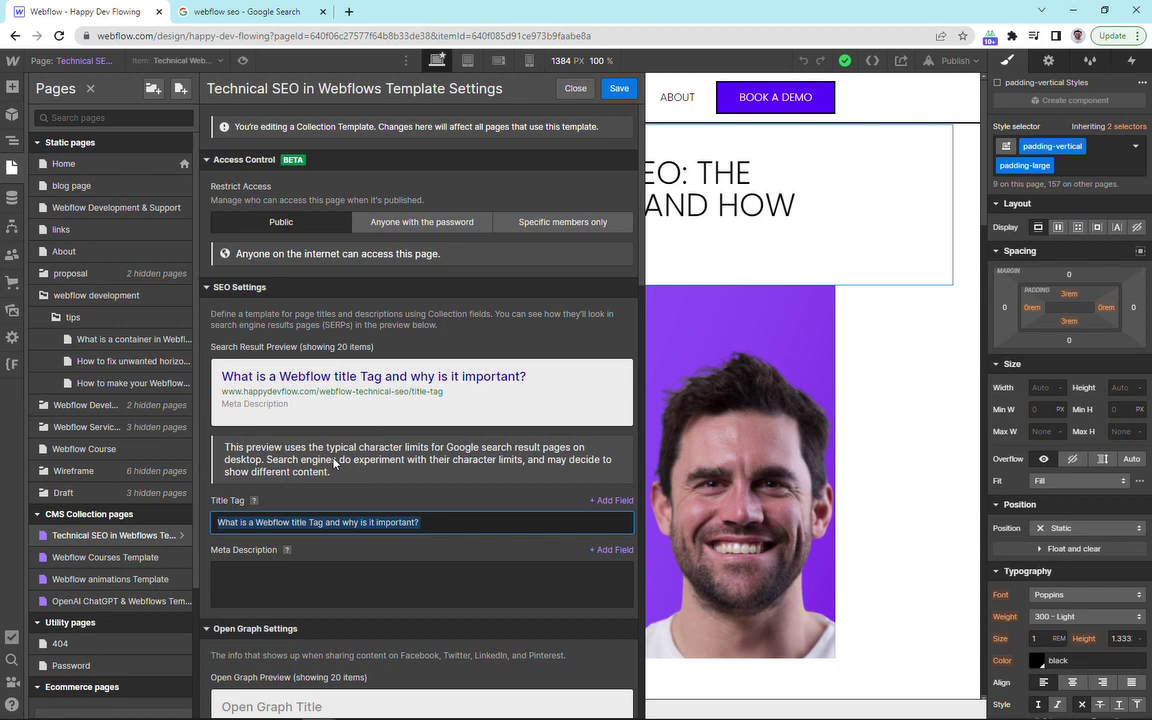
# Set the template title tag to 'Webflow SEO | ' plus the Name field and save.
pyautogui.write('webflow')
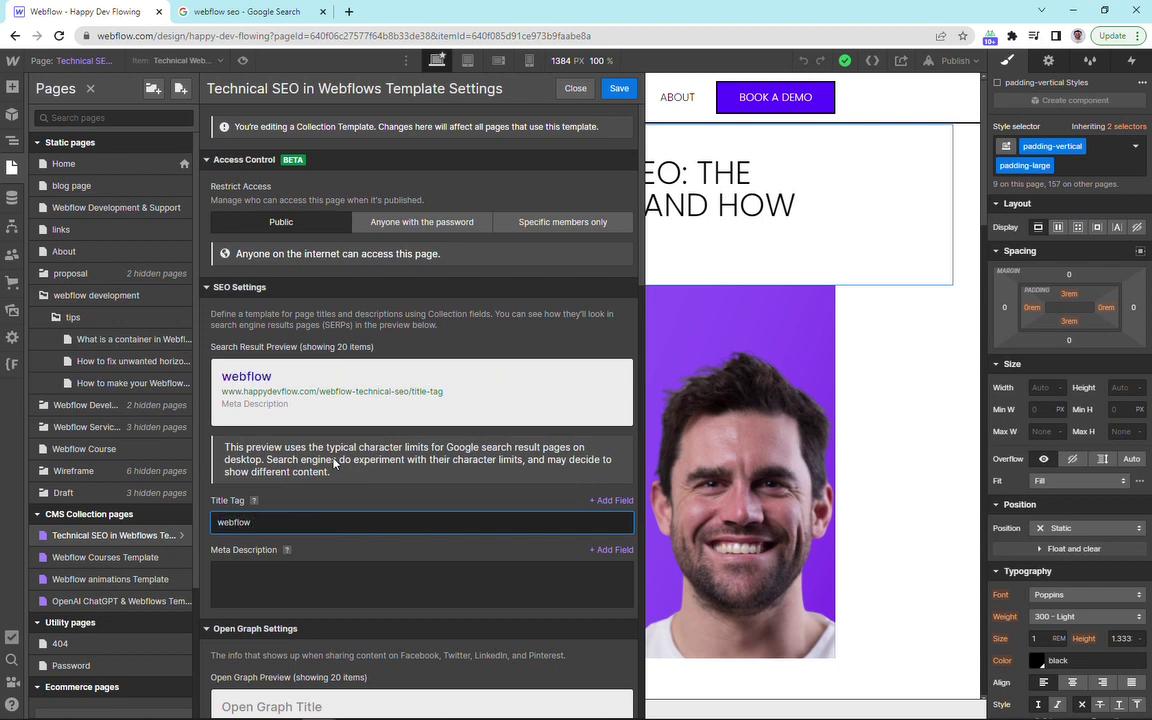
pyautogui.write(' SEO')
pyautogui.press('Left')
pyautogui.press('Left')
pyautogui.press('Left')
pyautogui.press('Left')
pyautogui.press('Left')
pyautogui.press('Left')
pyautogui.press('Left')
pyautogui.press('Left')
pyautogui.press('BackSpace')
pyautogui.write('W')
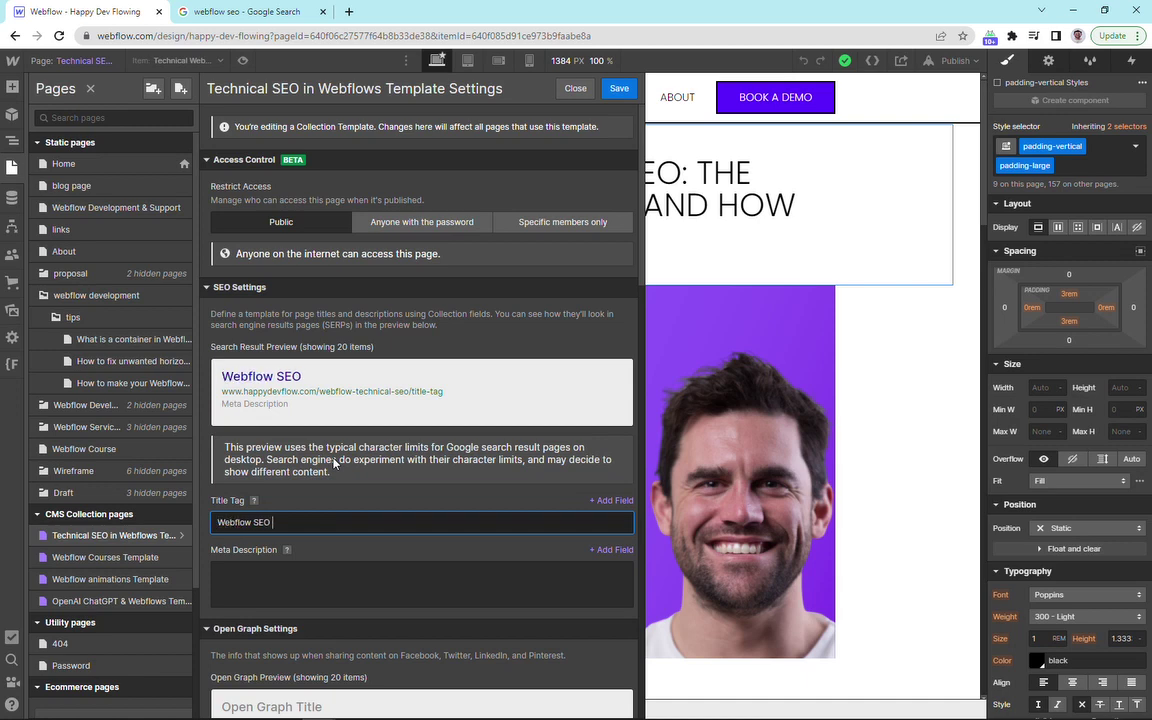
pyautogui.write(' |')
pyautogui.click(611, 500)
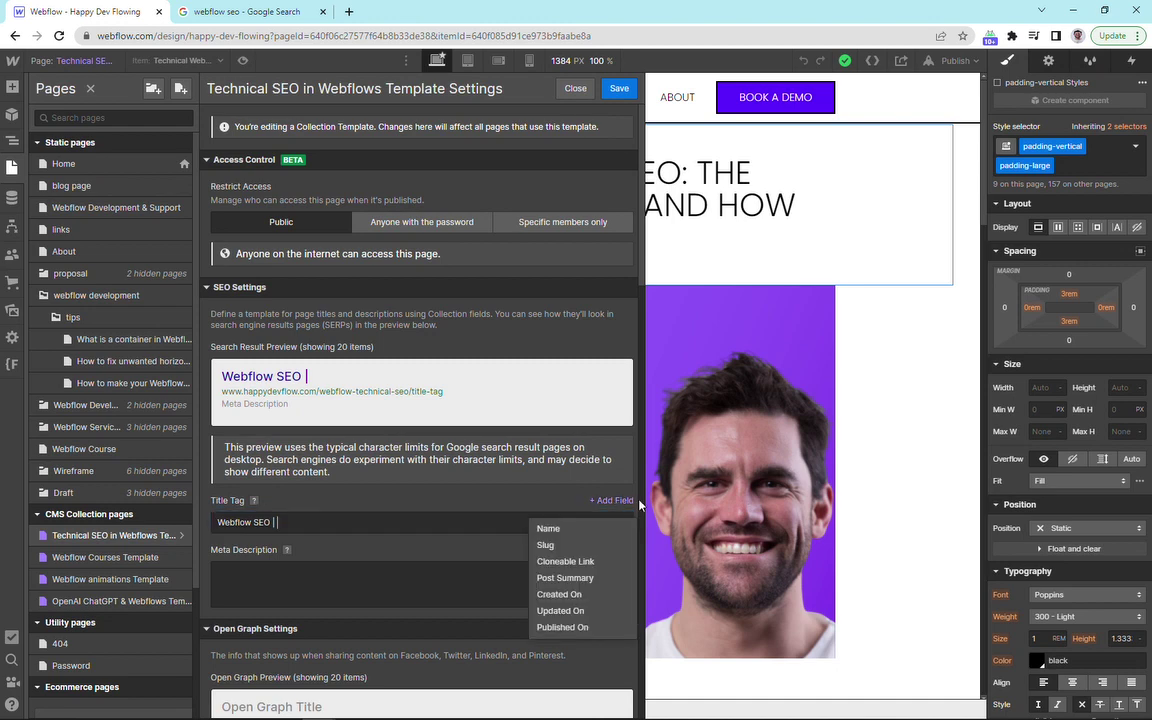
pyautogui.click(574, 537)
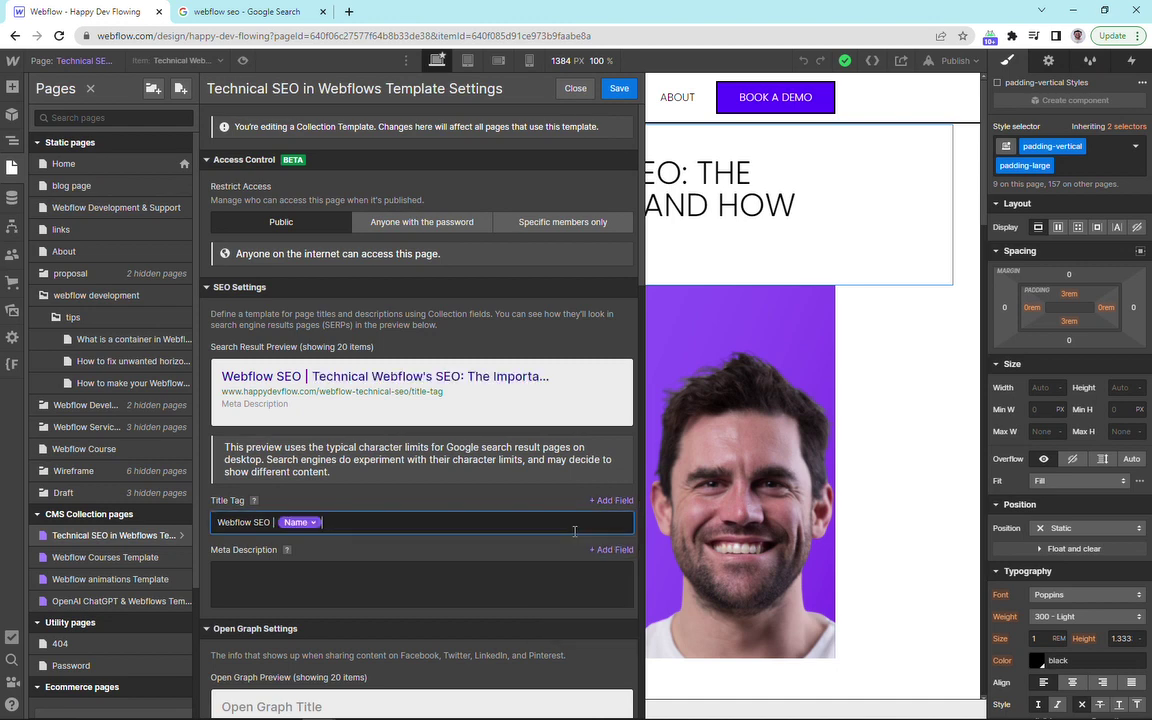
pyautogui.click(619, 91)
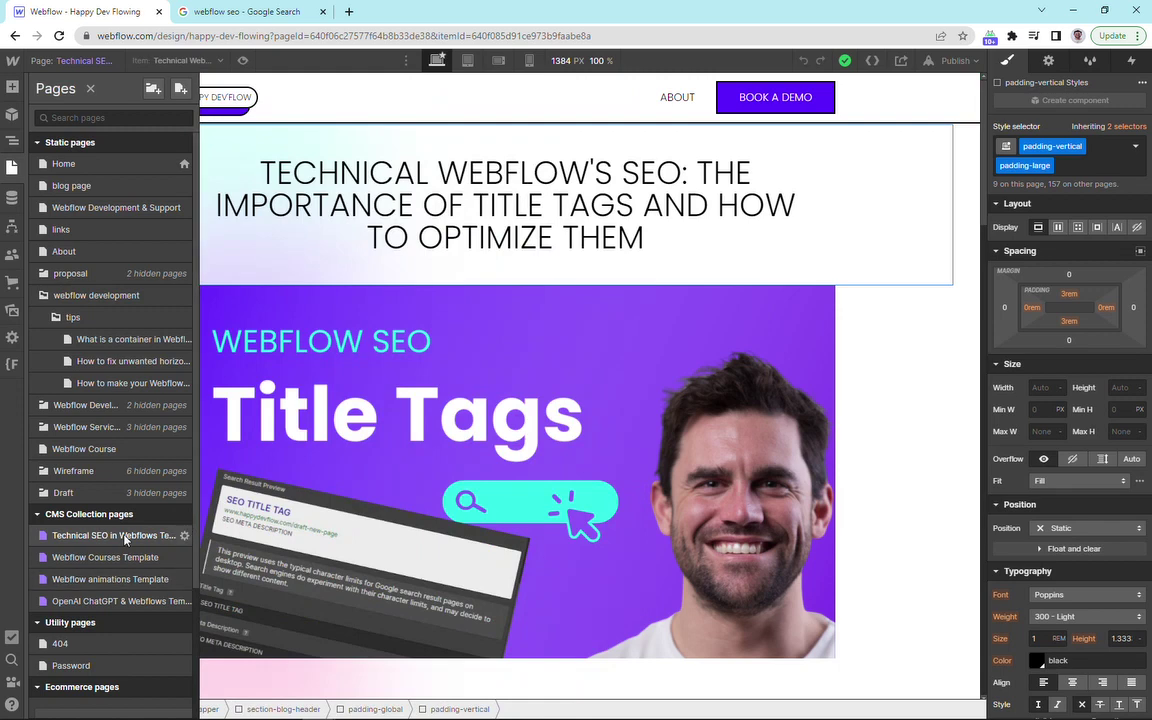
# Open the settings of the Technical SEO in Webflows CMS collection.
pyautogui.click(12, 199)
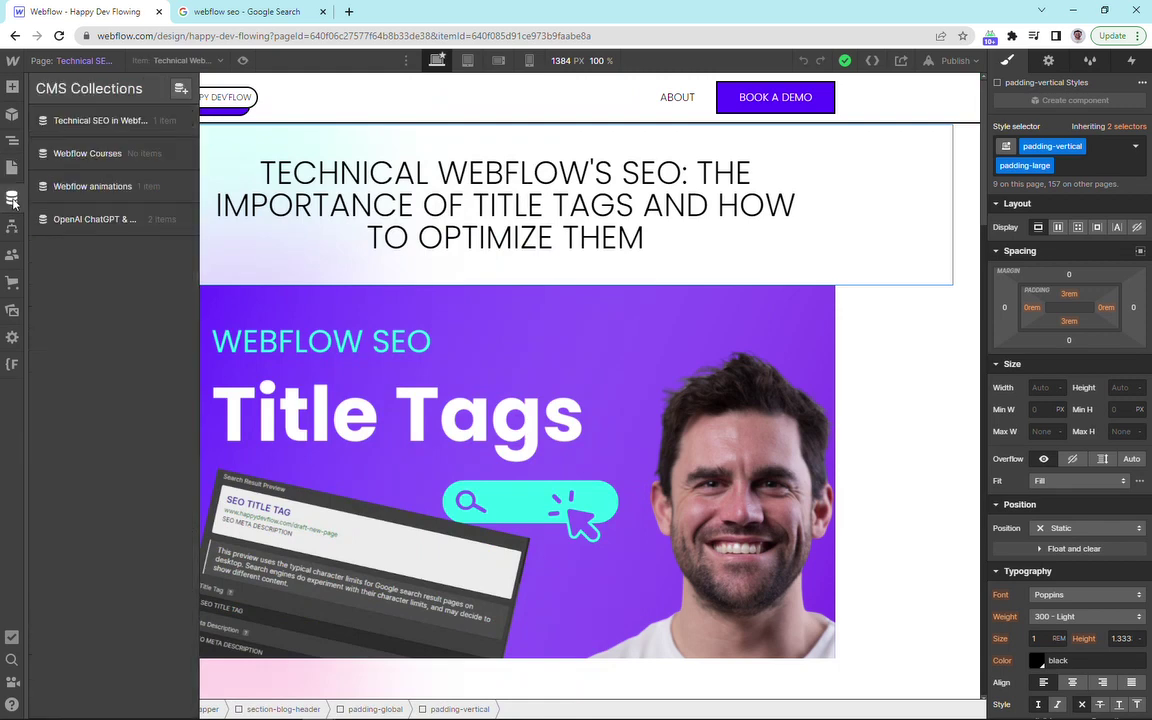
pyautogui.click(108, 121)
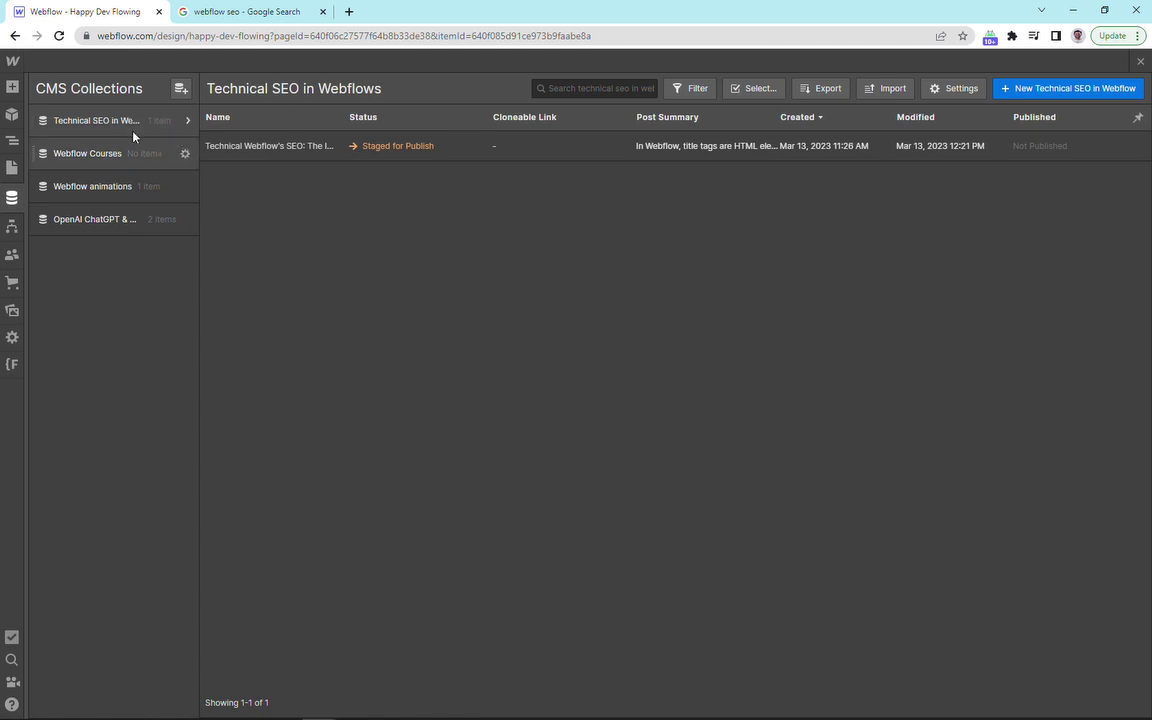
pyautogui.click(184, 121)
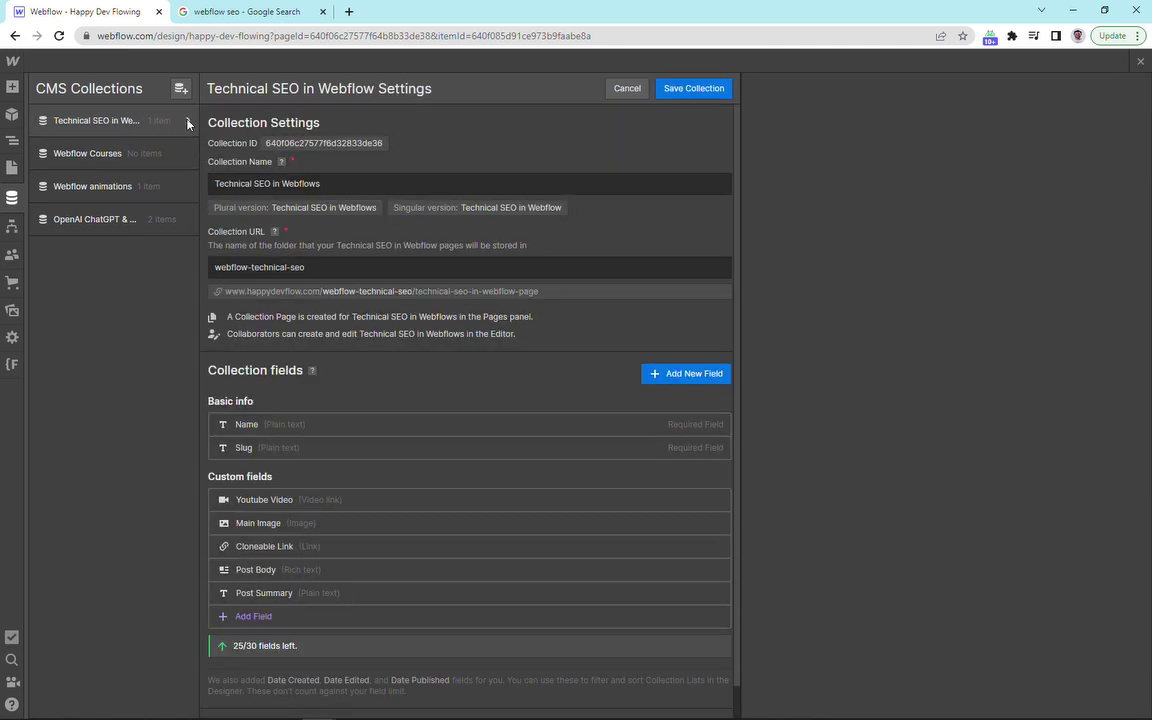
# Add a plain-text Title Tag field with a 60-character maximum and save the collection.
pyautogui.click(253, 616)
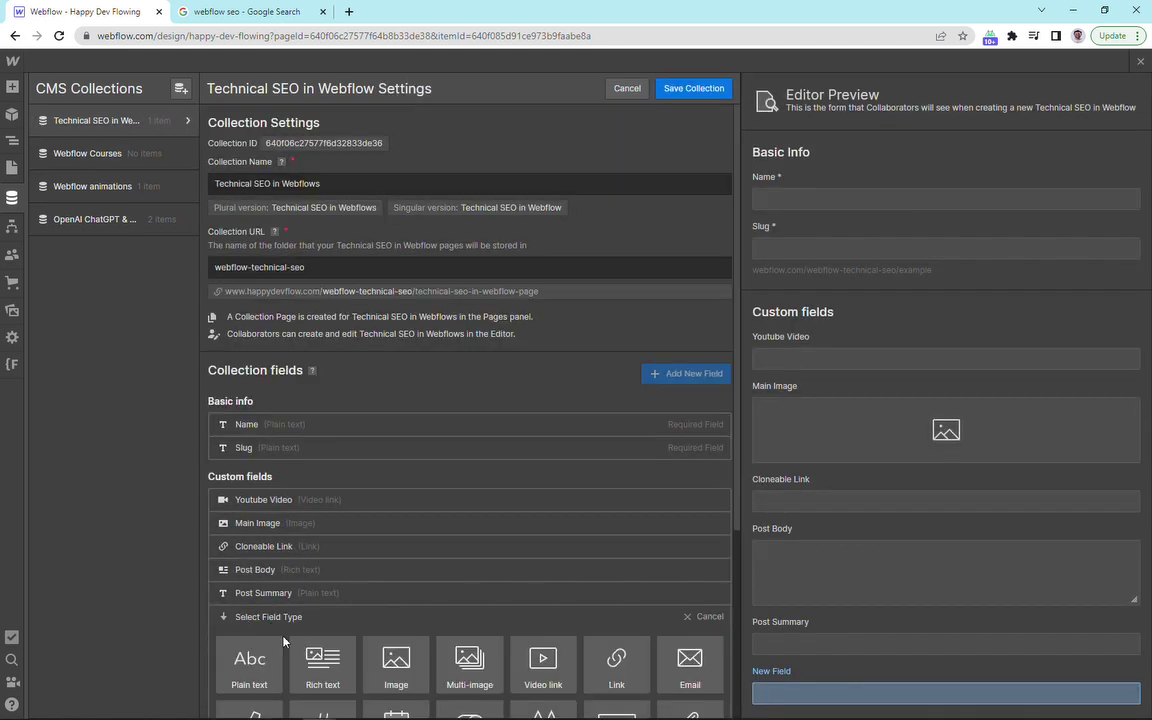
pyautogui.scroll(-3, 254, 572)
pyautogui.click(250, 392)
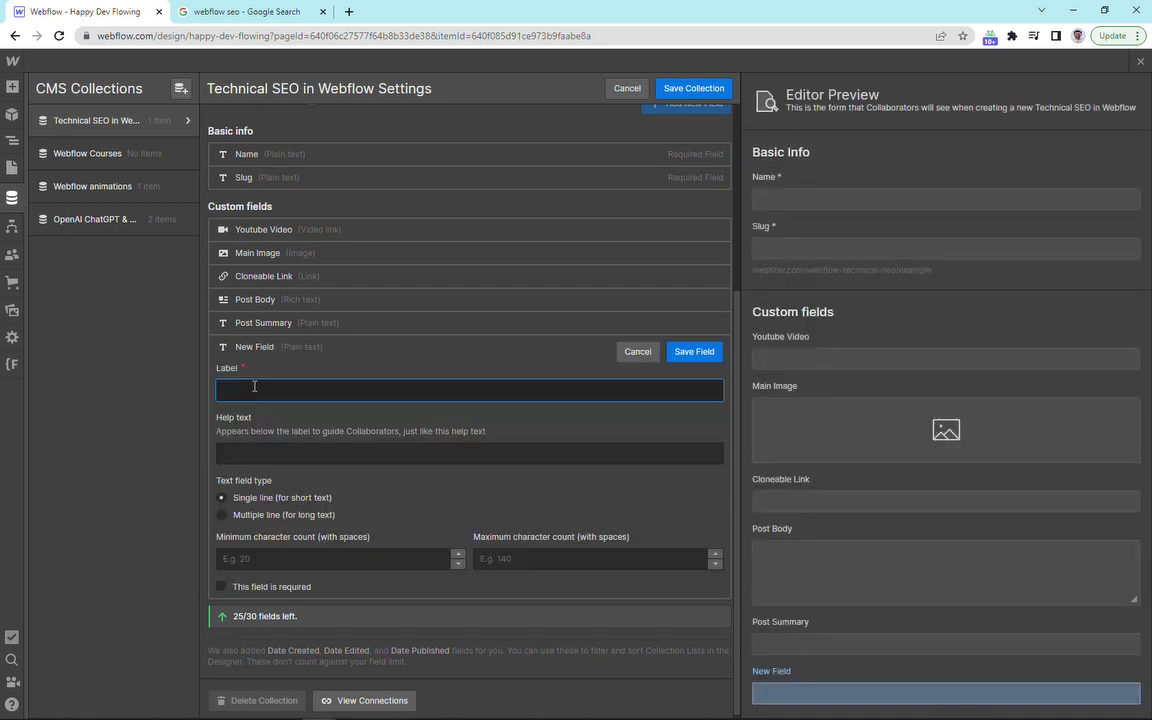
pyautogui.write('Tt')
pyautogui.write('itle Tag')
pyautogui.click(522, 557)
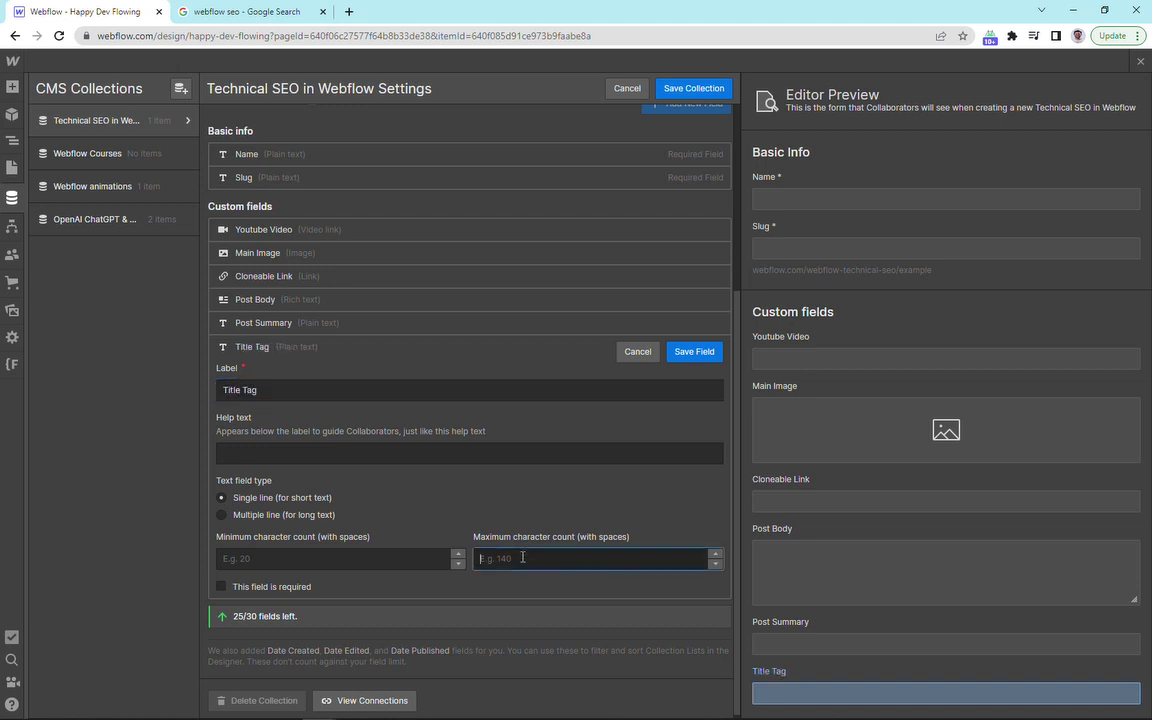
pyautogui.write('60')
pyautogui.click(694, 352)
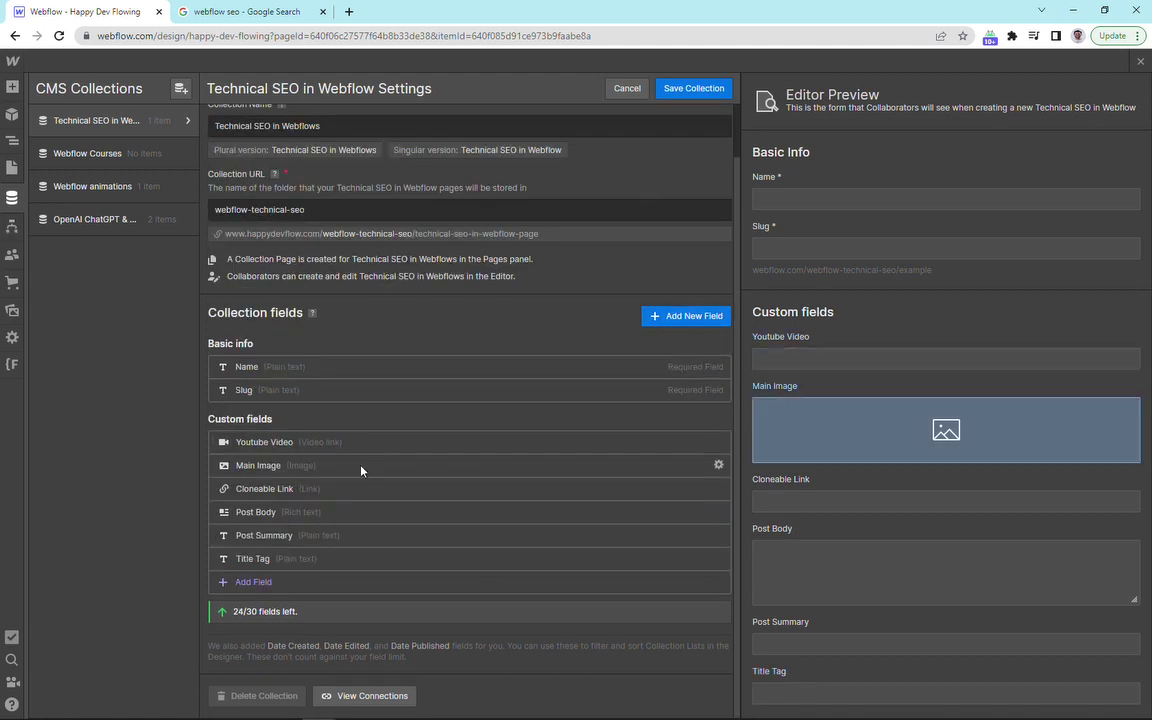
pyautogui.click(694, 88)
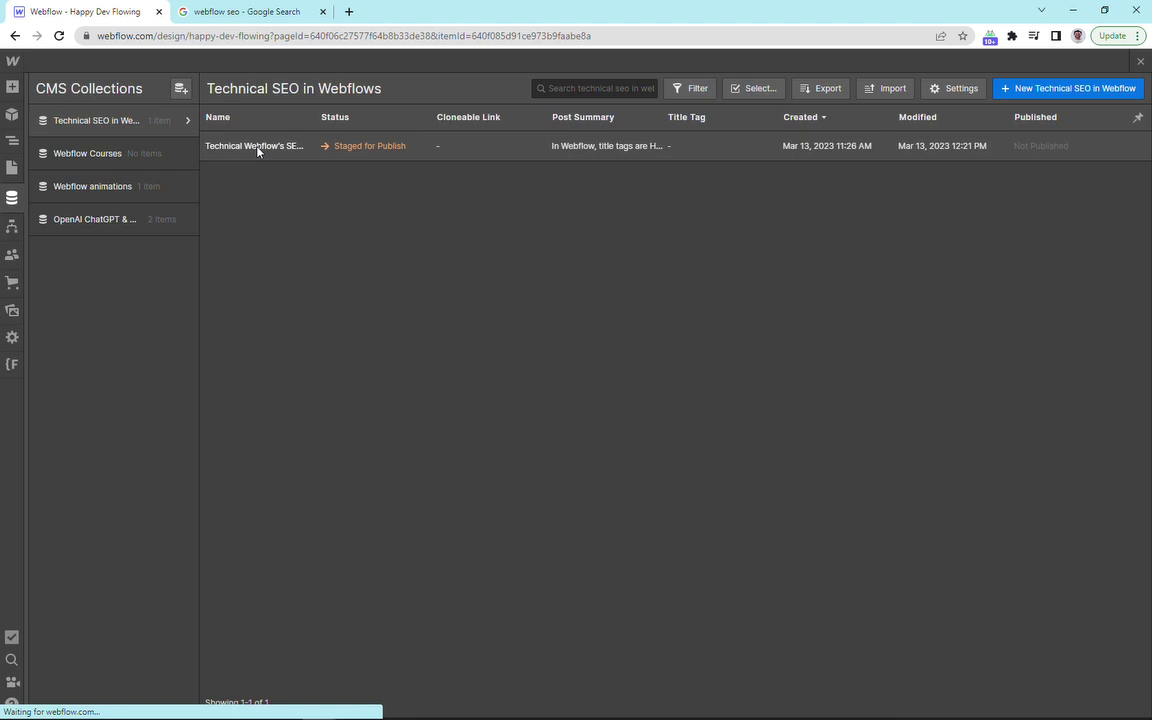
# Paste 'What is a Webflow title Tag and why is it important?' into the blog post's Title Tag and save.
pyautogui.click(258, 146)
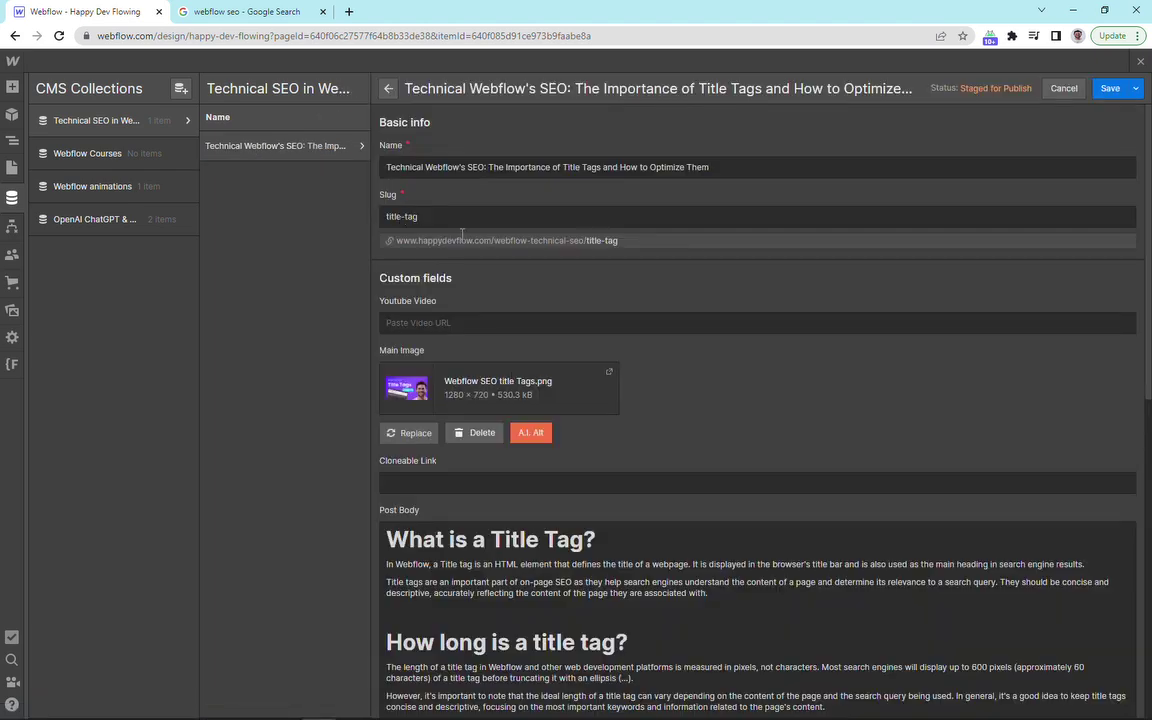
pyautogui.scroll(-10, 484, 504)
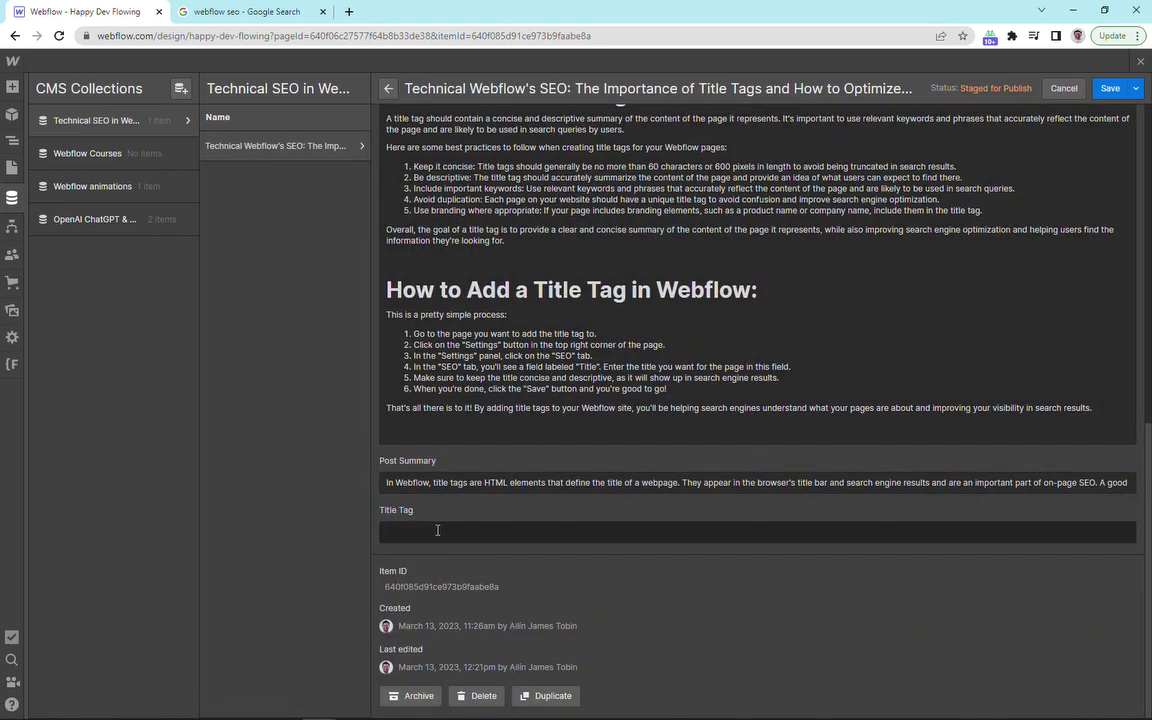
pyautogui.click(440, 530)
pyautogui.write('What is a Webflow title Tag and why is it important?')
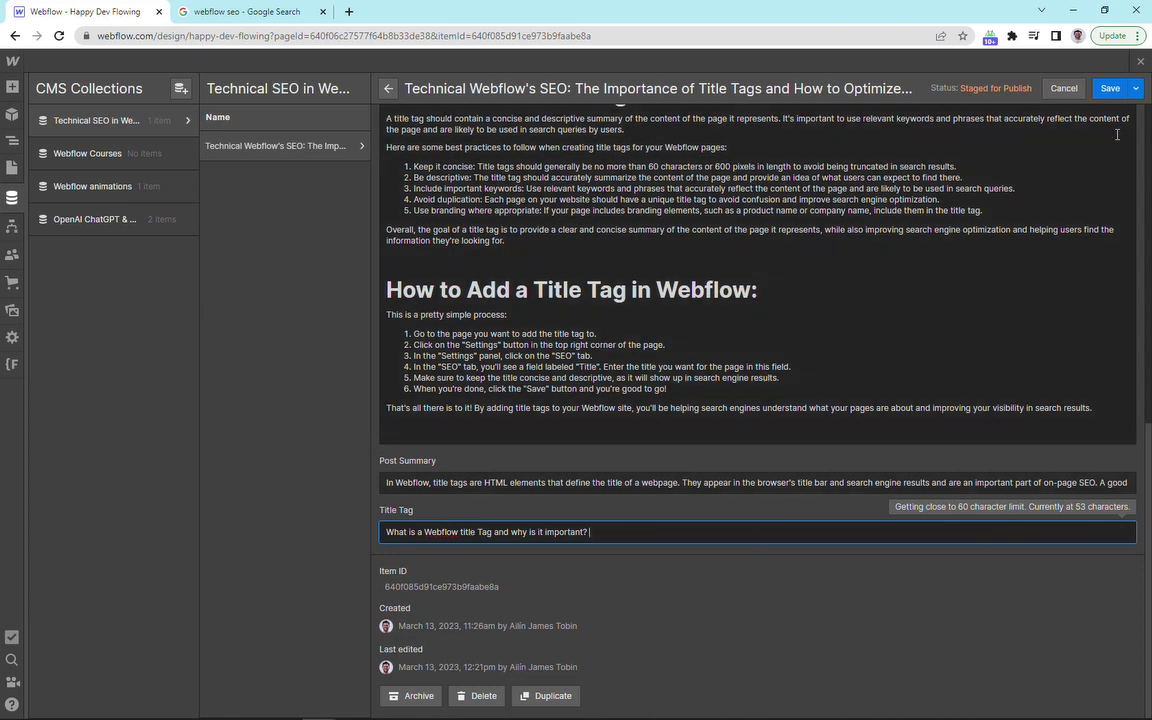
pyautogui.click(1110, 88)
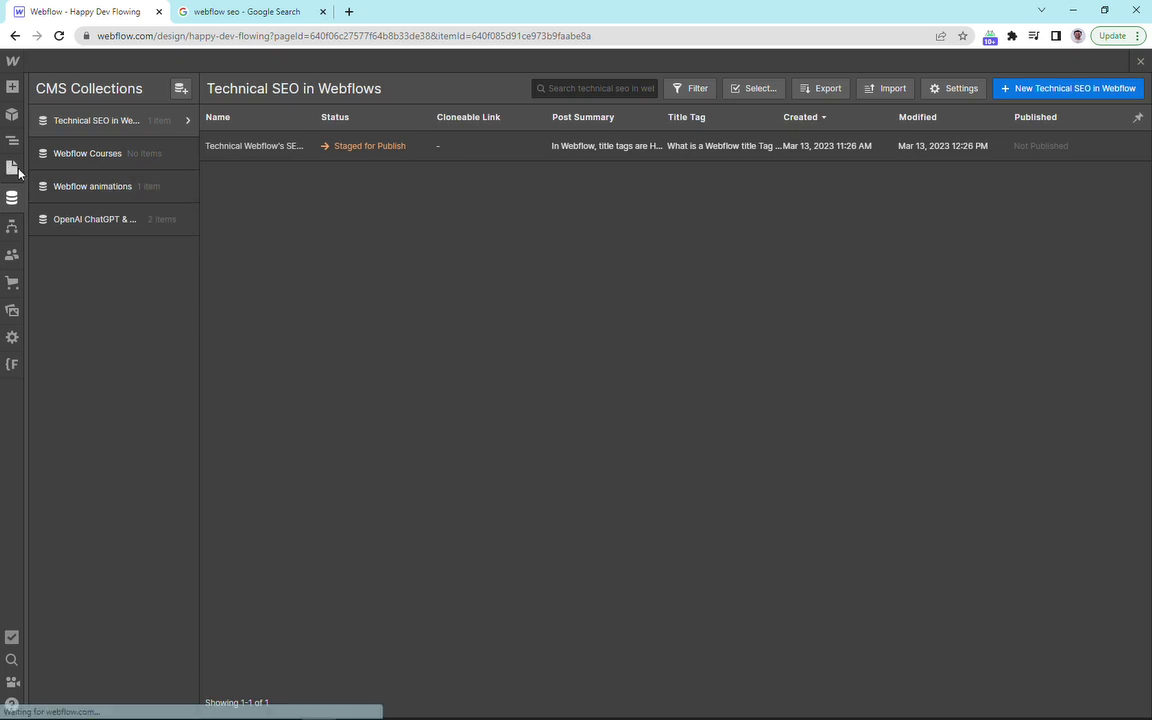
pyautogui.click(16, 169)
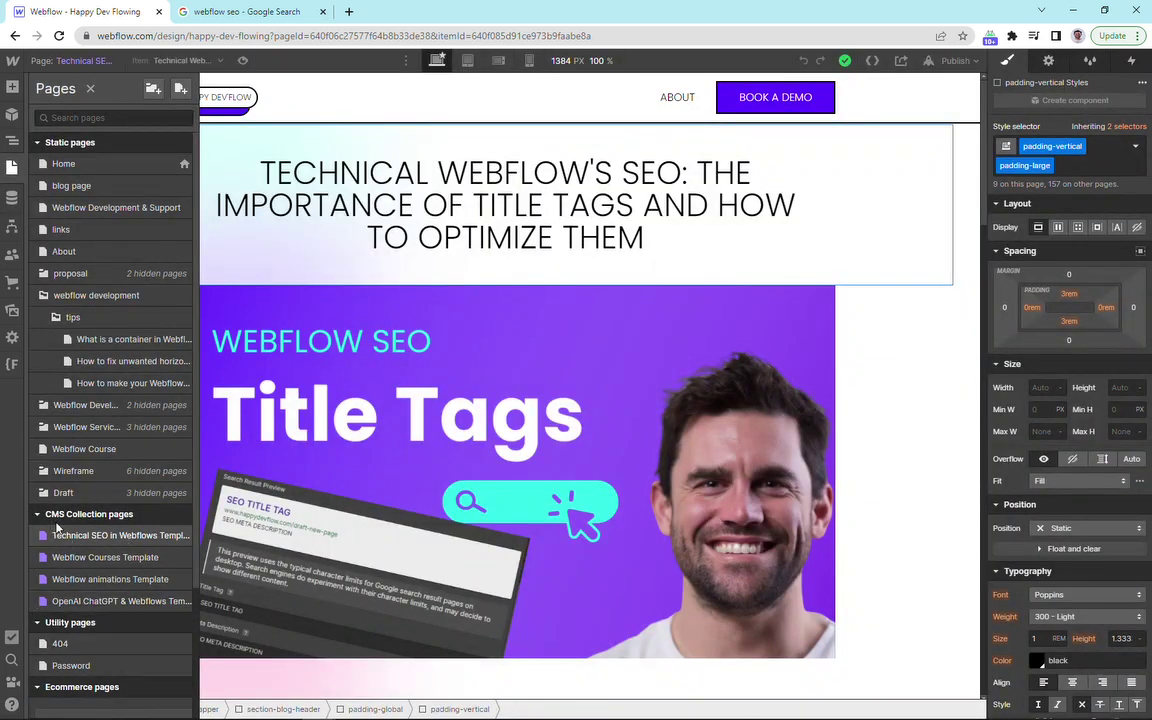
# Replace the template's 'Webflow SEO | Name' title tag with the collection's Title Tag field.
pyautogui.click(184, 537)
pyautogui.click(356, 521)
pyautogui.hotkey('ctrl', 'a')
pyautogui.press('BackSpace')
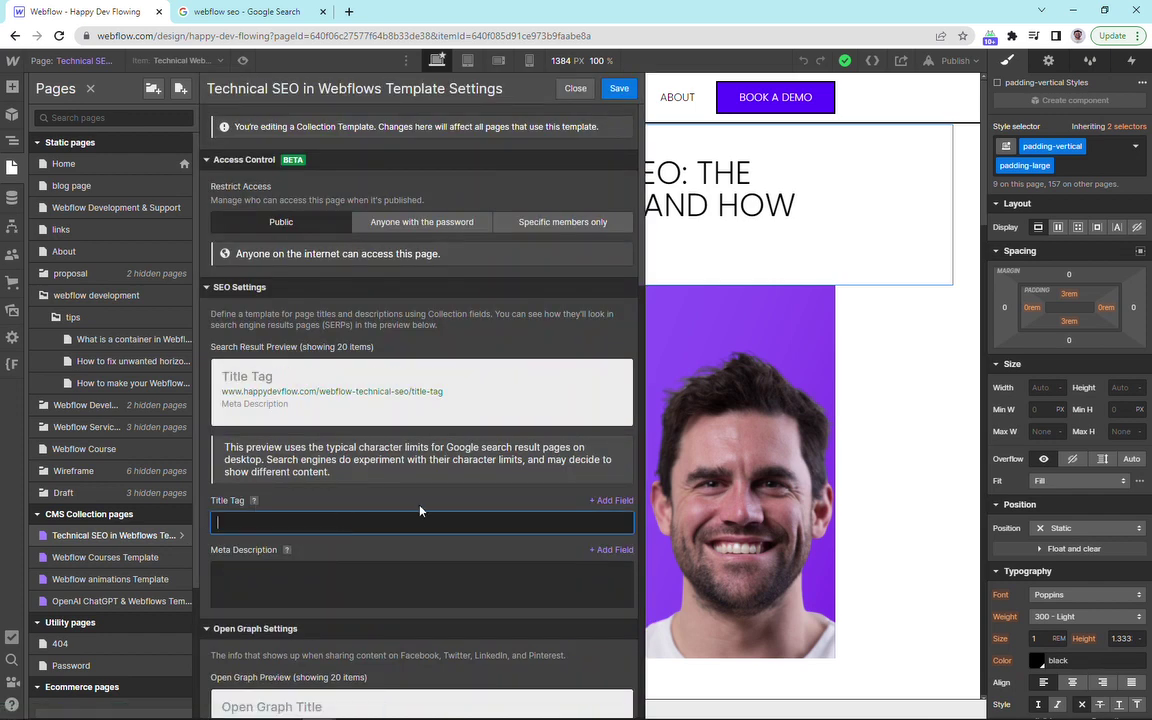
pyautogui.click(617, 501)
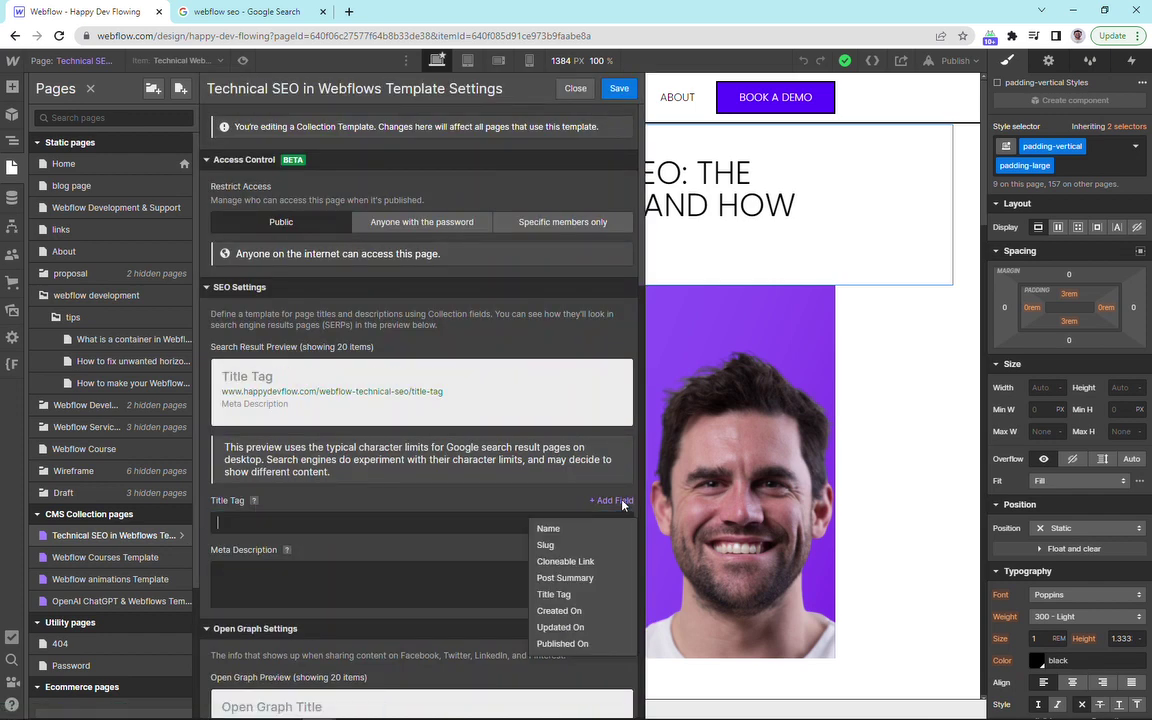
pyautogui.click(606, 597)
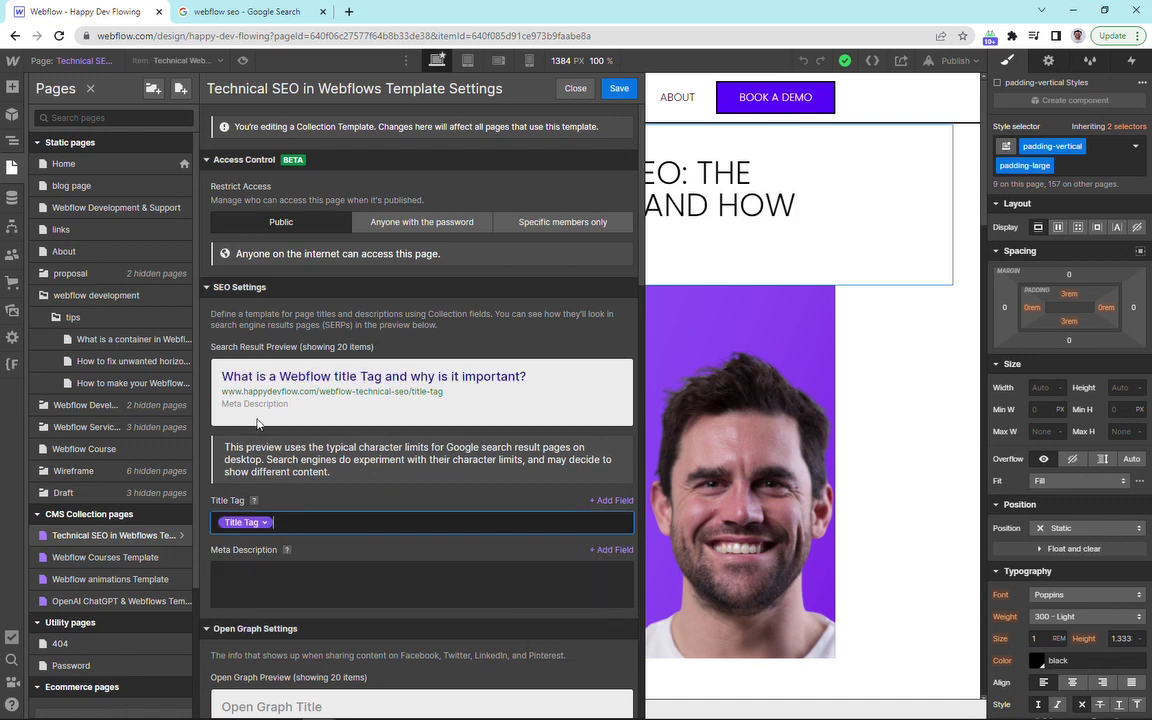